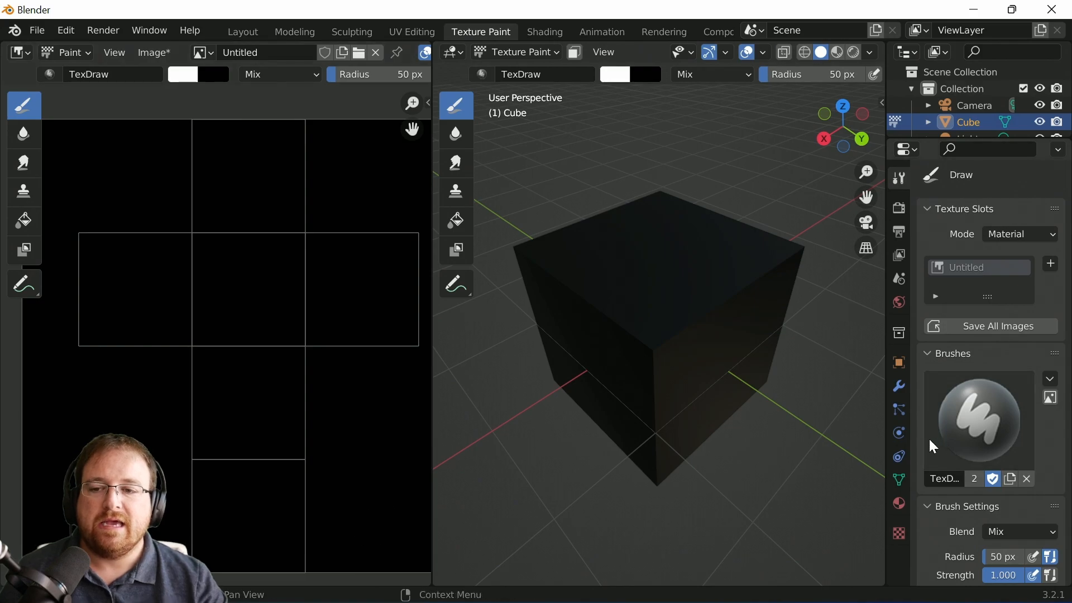
Step: Paint white brush strokes on the cube's texture, including a vertical streak and a smiley face on the UV layout
{"action": "mouse_move", "coordinate": [624, 257]}
{"action": "left_mouse_down"}
{"action": "mouse_move", "coordinate": [652, 266]}
{"action": "mouse_move", "coordinate": [634, 255]}
{"action": "left_mouse_up"}
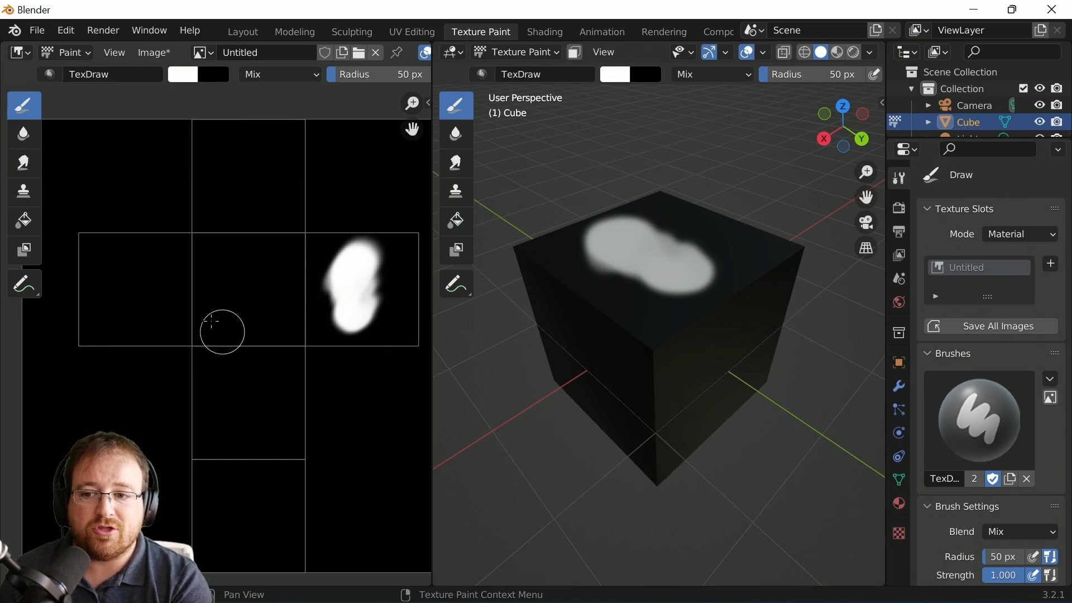
{"action": "left_click_drag", "start_coordinate": [207, 316], "coordinate": [192, 223]}
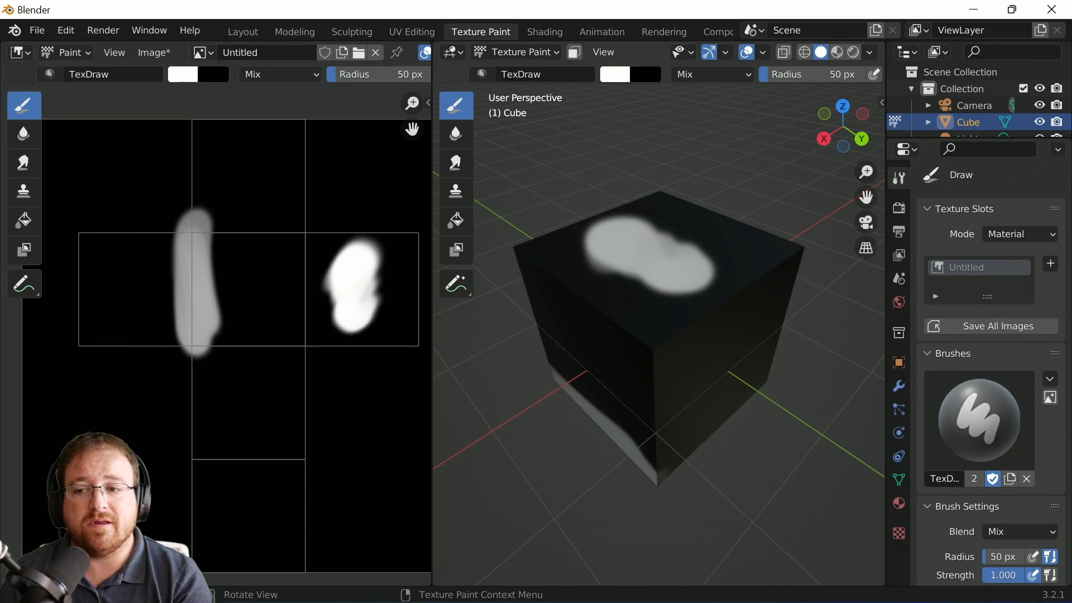
{"action": "left_click", "coordinate": [226, 384]}
{"action": "left_click", "coordinate": [269, 383]}
{"action": "left_click_drag", "start_coordinate": [227, 426], "coordinate": [284, 434]}
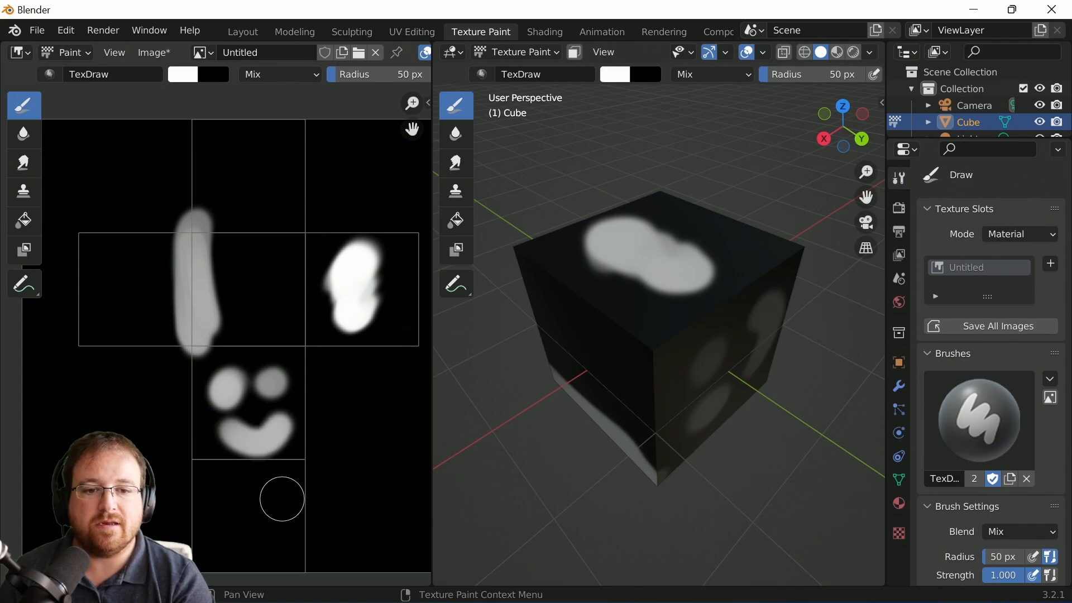
{"action": "middle_click_drag", "start_coordinate": [749, 452], "coordinate": [691, 406]}
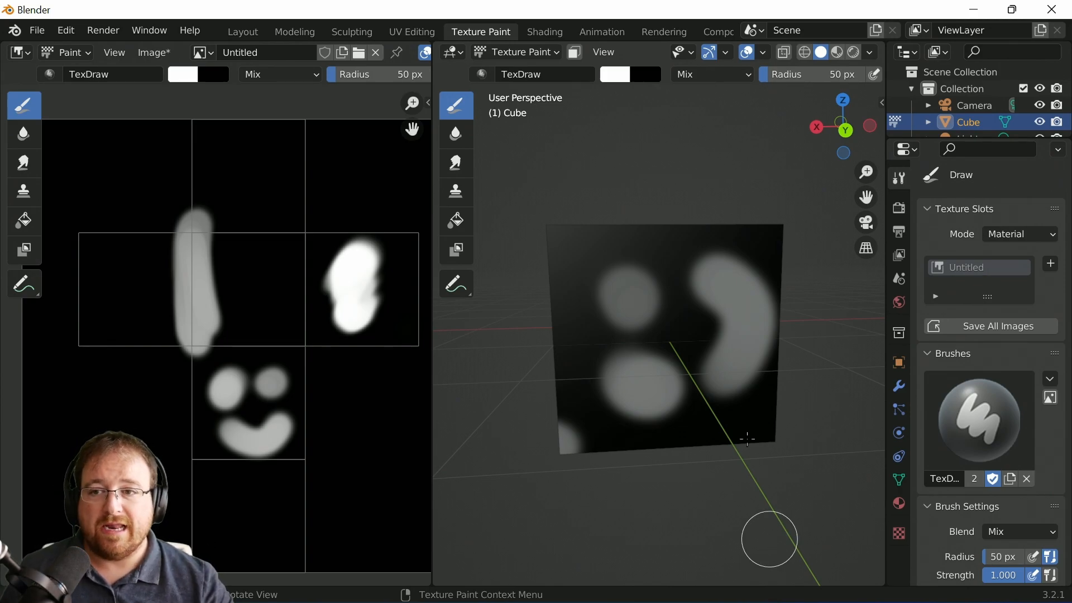
Step: Start a new General file without saving the painted scene
{"action": "left_click", "coordinate": [37, 30]}
{"action": "mouse_move", "coordinate": [82, 50]}
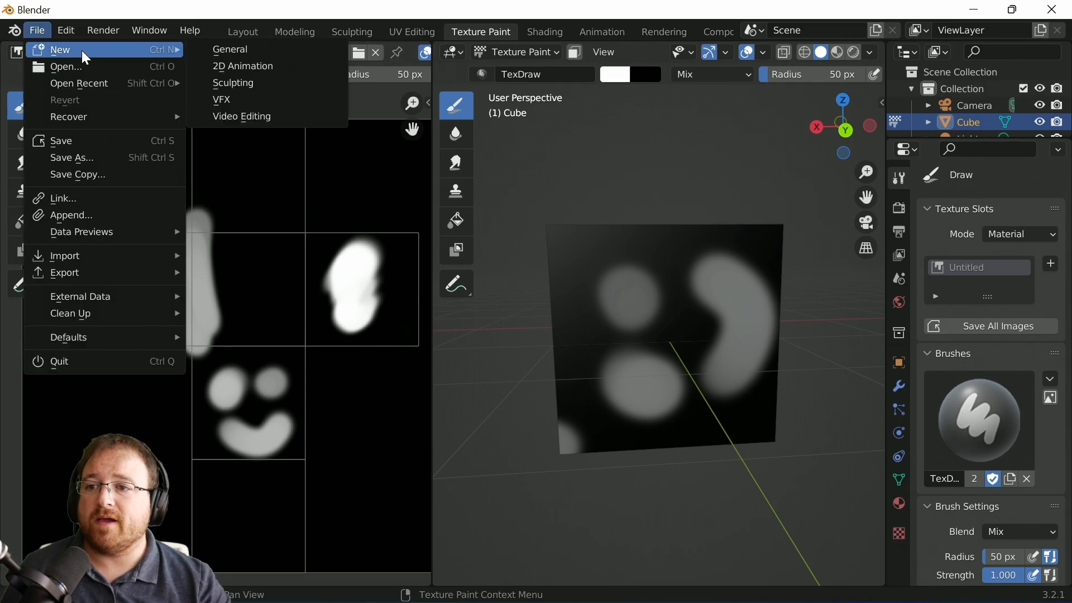
{"action": "left_click", "coordinate": [267, 66]}
{"action": "left_click", "coordinate": [594, 351]}
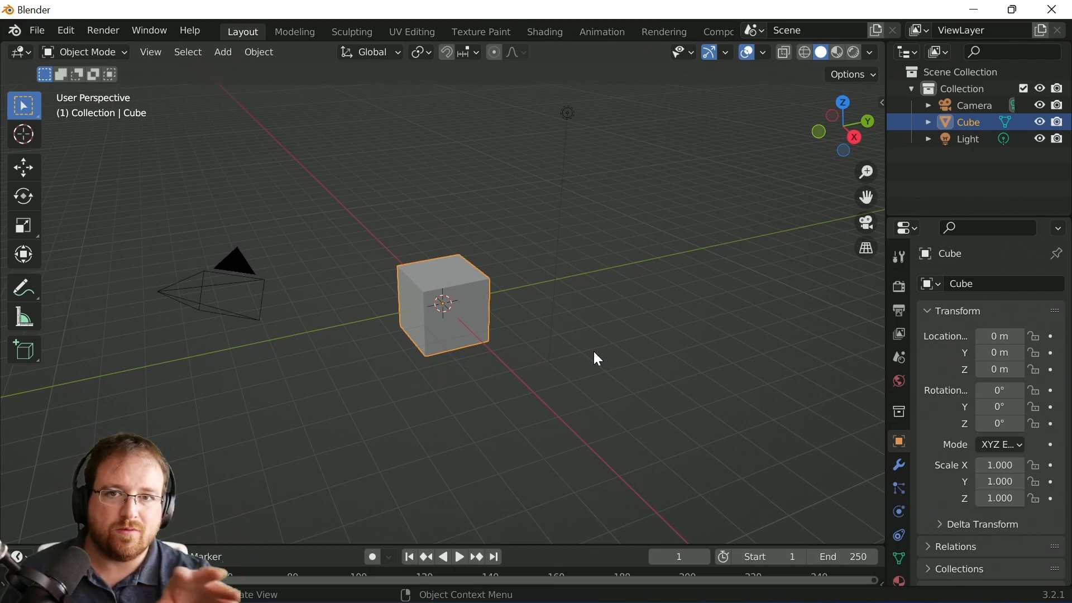
{"action": "scroll", "coordinate": [462, 334], "scroll_direction": "up", "scroll_amount": 7}
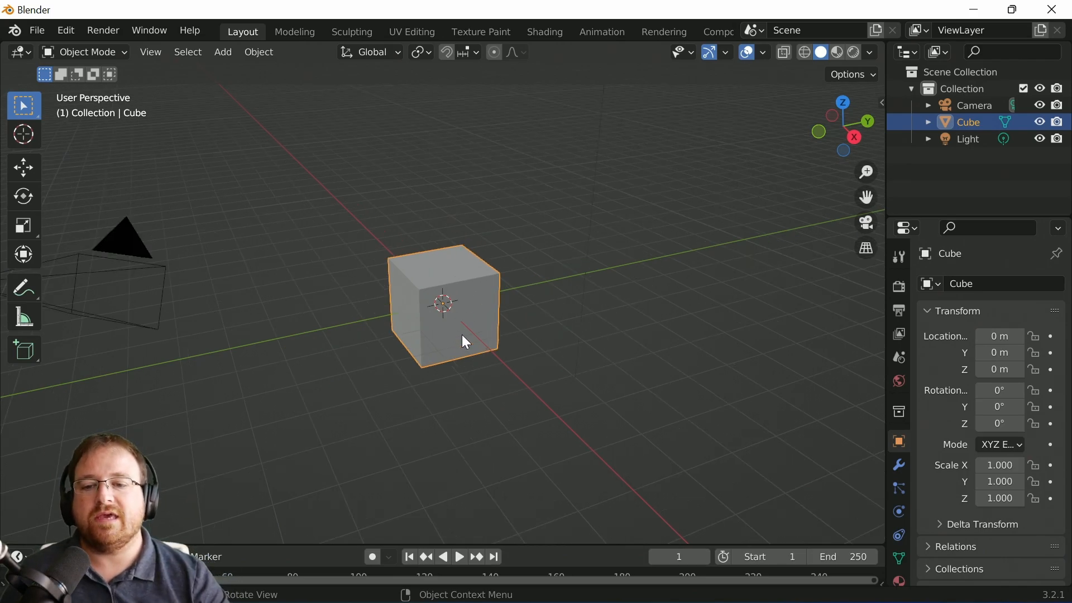
{"action": "middle_click_drag", "start_coordinate": [348, 335], "coordinate": [503, 354]}
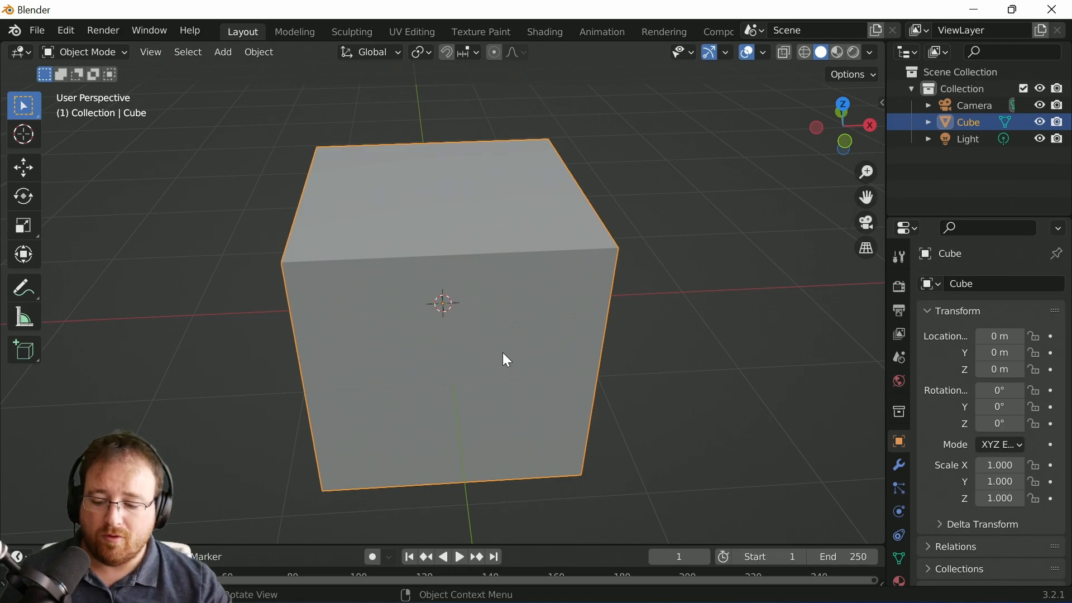
{"action": "key", "text": "shift+a"}
{"action": "mouse_move", "coordinate": [487, 271]}
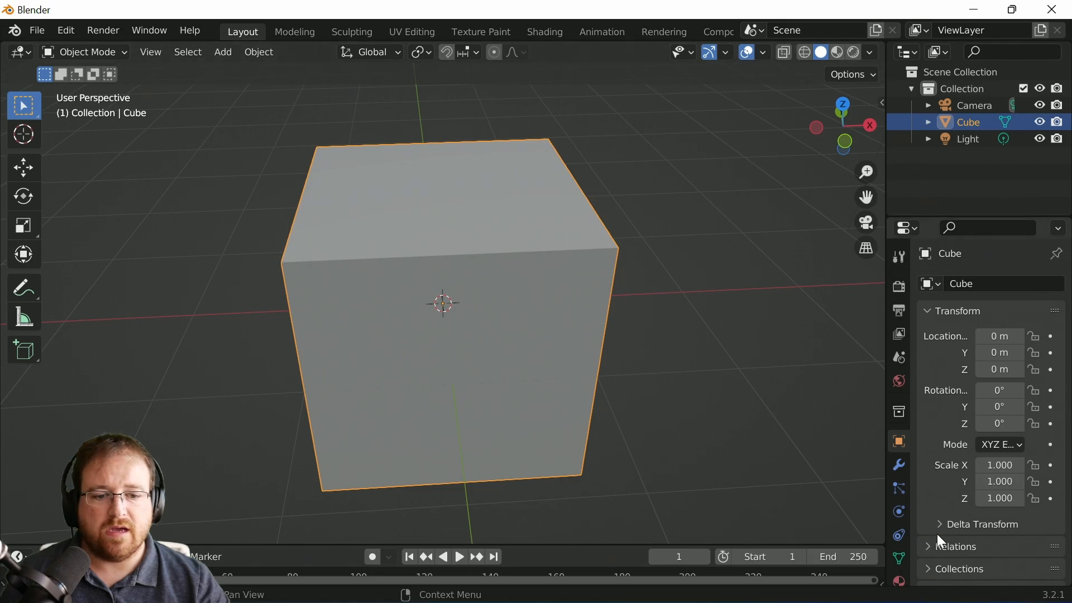
Step: Set the interface resolution scale to 1.3 in Preferences and close the window
{"action": "left_click", "coordinate": [65, 31]}
{"action": "left_click", "coordinate": [67, 30]}
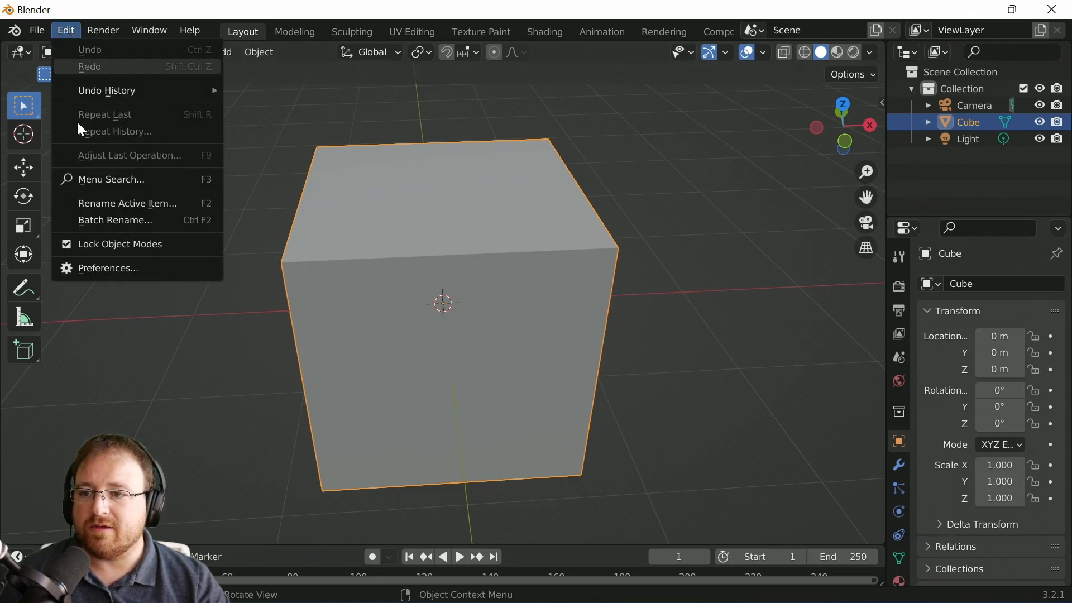
{"action": "left_click", "coordinate": [127, 270]}
{"action": "left_click", "coordinate": [411, 62]}
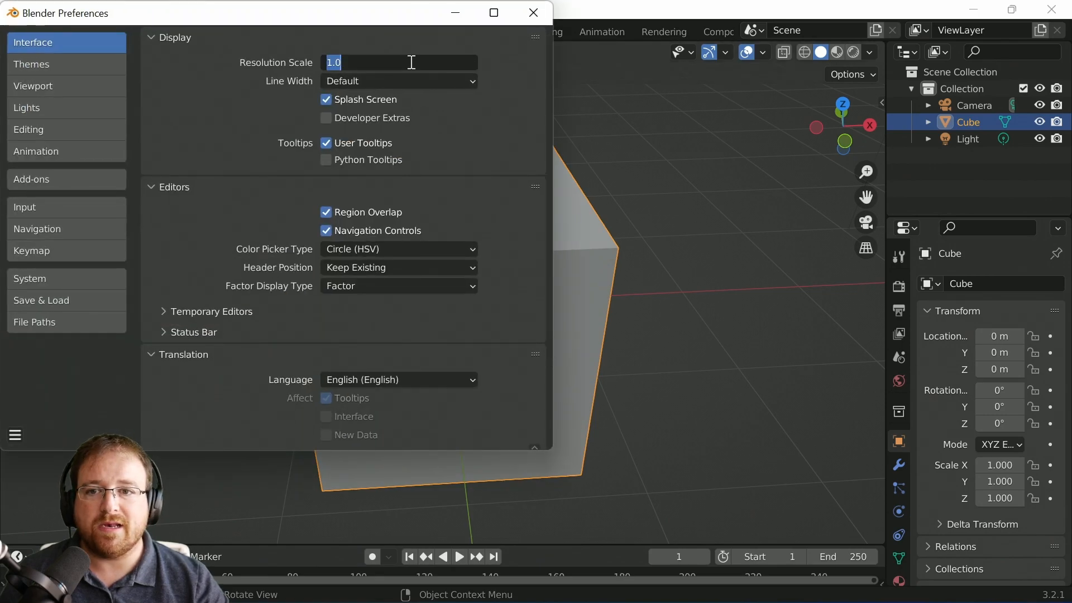
{"action": "type", "text": "1.3"}
{"action": "key", "text": "Return"}
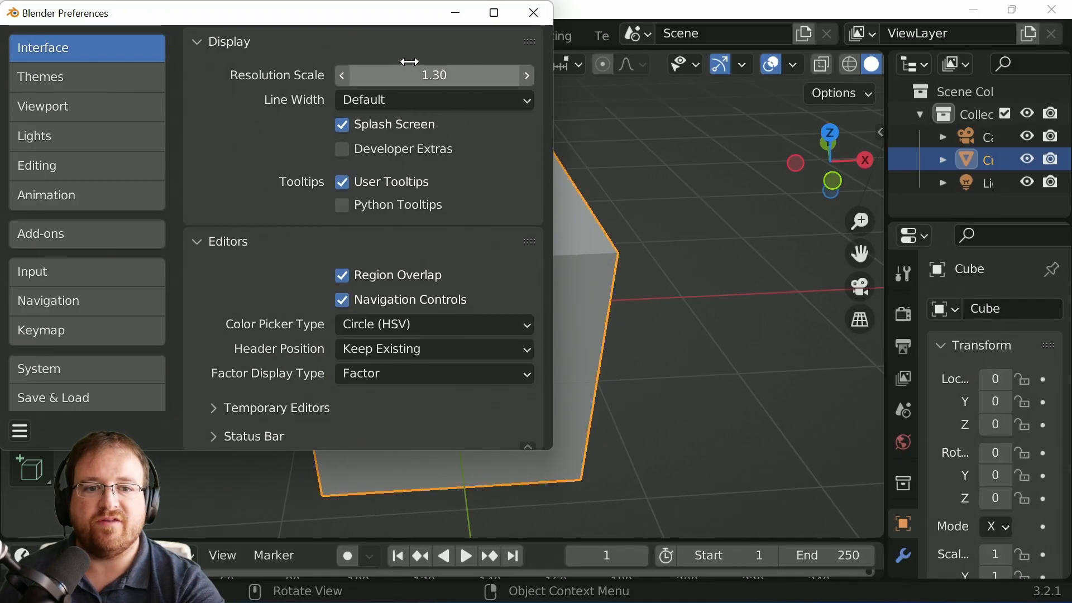
{"action": "left_click", "coordinate": [544, 23]}
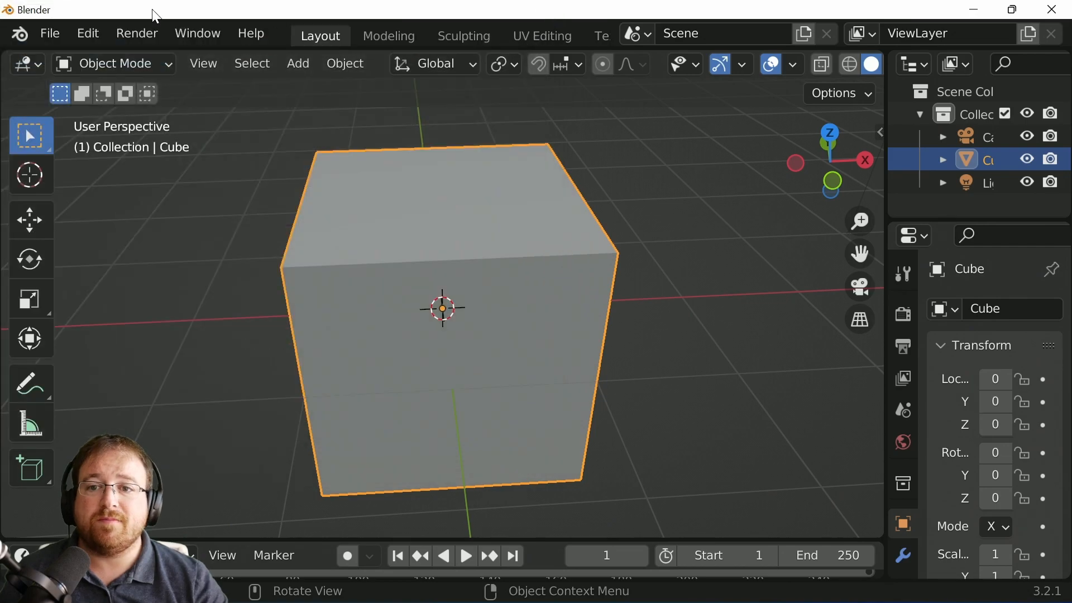
{"action": "scroll", "coordinate": [439, 31], "scroll_direction": "down", "scroll_amount": 8}
{"action": "scroll", "coordinate": [436, 26], "scroll_direction": "down", "scroll_amount": 5}
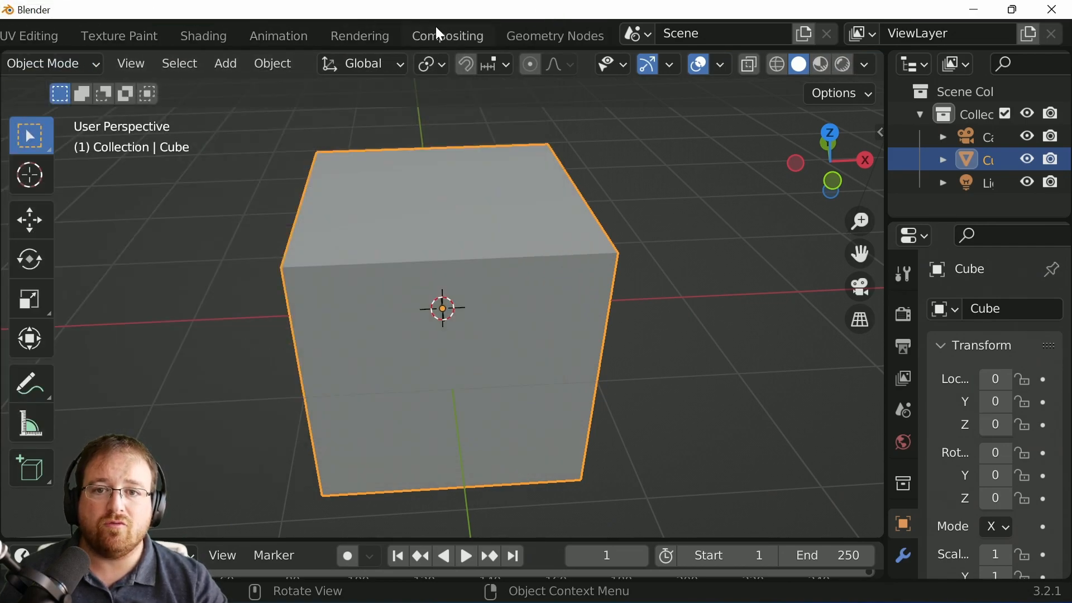
{"action": "scroll", "coordinate": [431, 27], "scroll_direction": "up", "scroll_amount": 6}
{"action": "scroll", "coordinate": [432, 29], "scroll_direction": "up", "scroll_amount": 5}
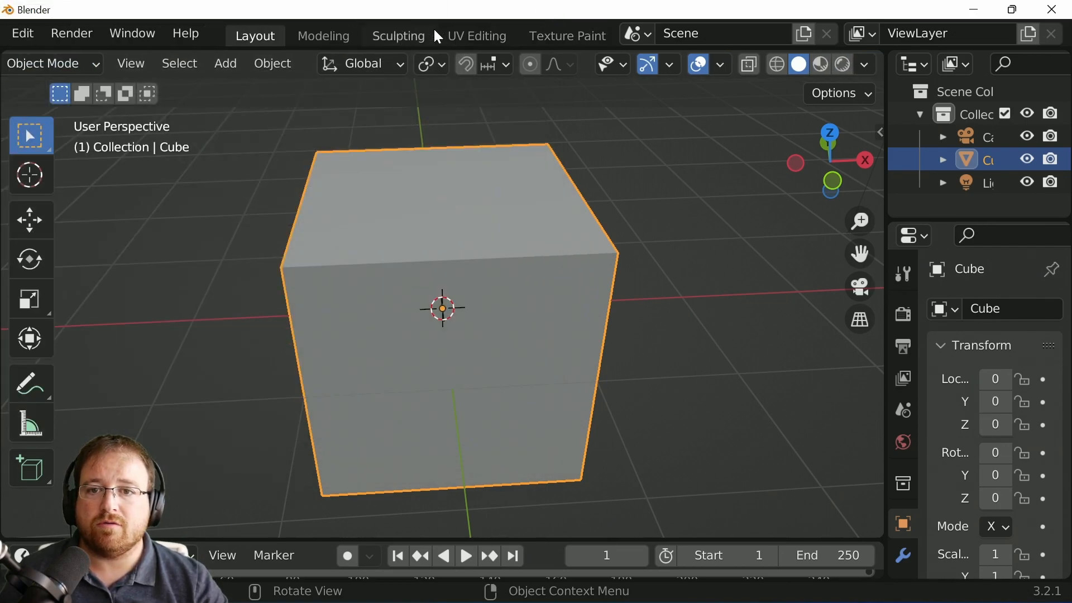
{"action": "scroll", "coordinate": [383, 59], "scroll_direction": "up", "scroll_amount": 2}
{"action": "scroll", "coordinate": [383, 59], "scroll_direction": "down", "scroll_amount": 2}
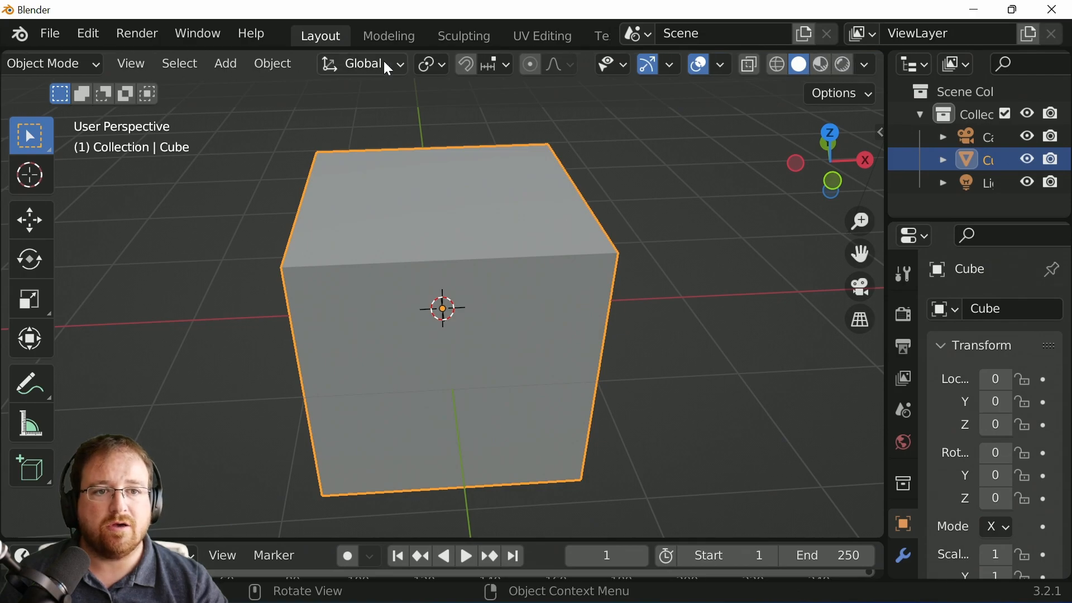
{"action": "scroll", "coordinate": [384, 63], "scroll_direction": "up", "scroll_amount": 2}
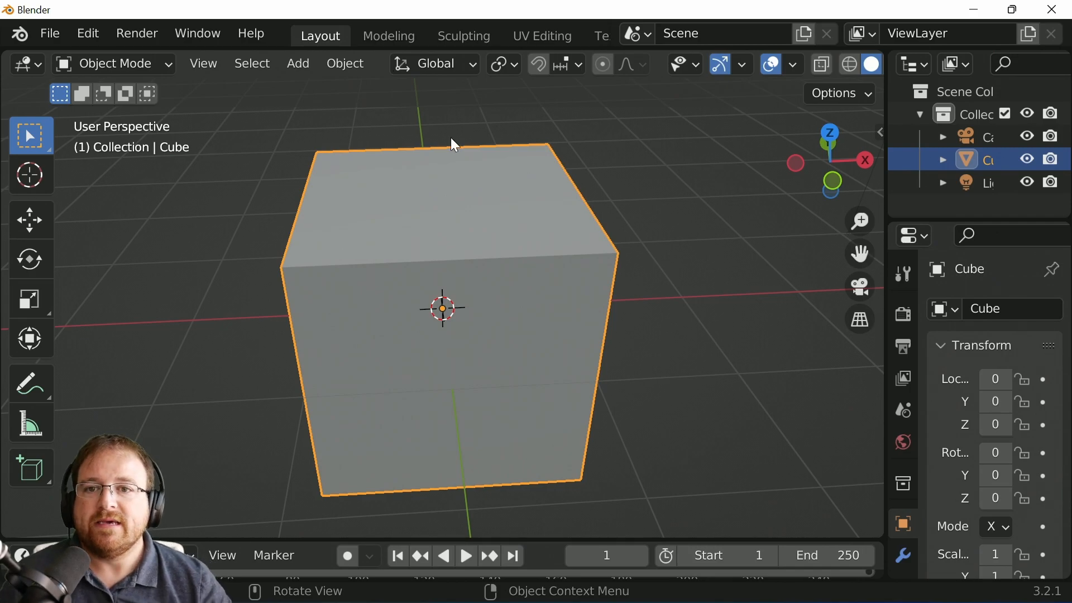
{"action": "scroll", "coordinate": [485, 25], "scroll_direction": "down", "scroll_amount": 5}
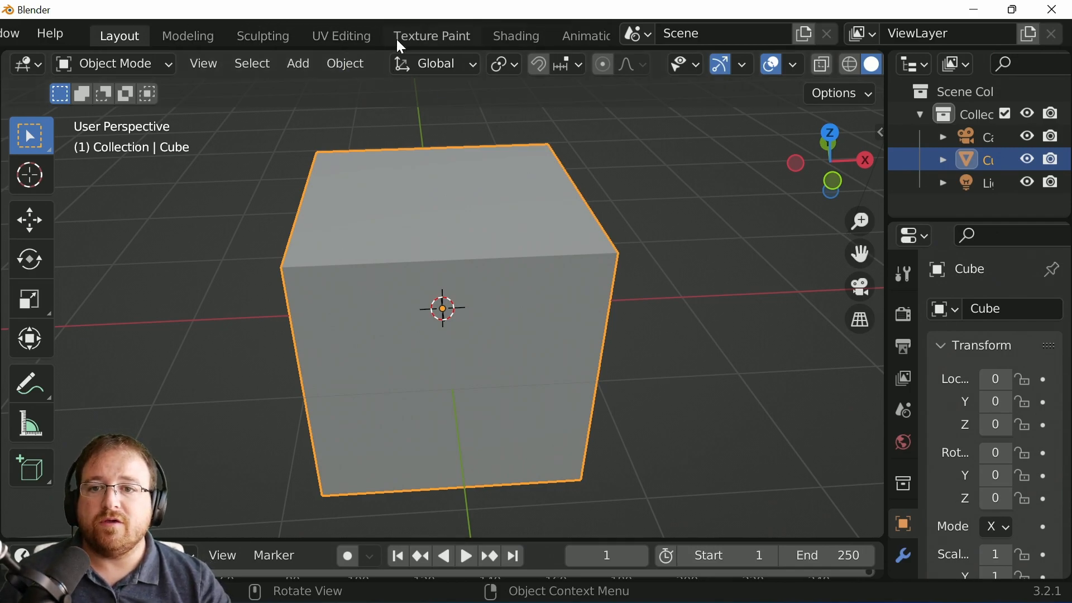
Step: Switch to the UV Editing workspace to view the cube's unwrapped layout
{"action": "left_click", "coordinate": [344, 35]}
{"action": "scroll", "coordinate": [162, 452], "scroll_direction": "up", "scroll_amount": 5}
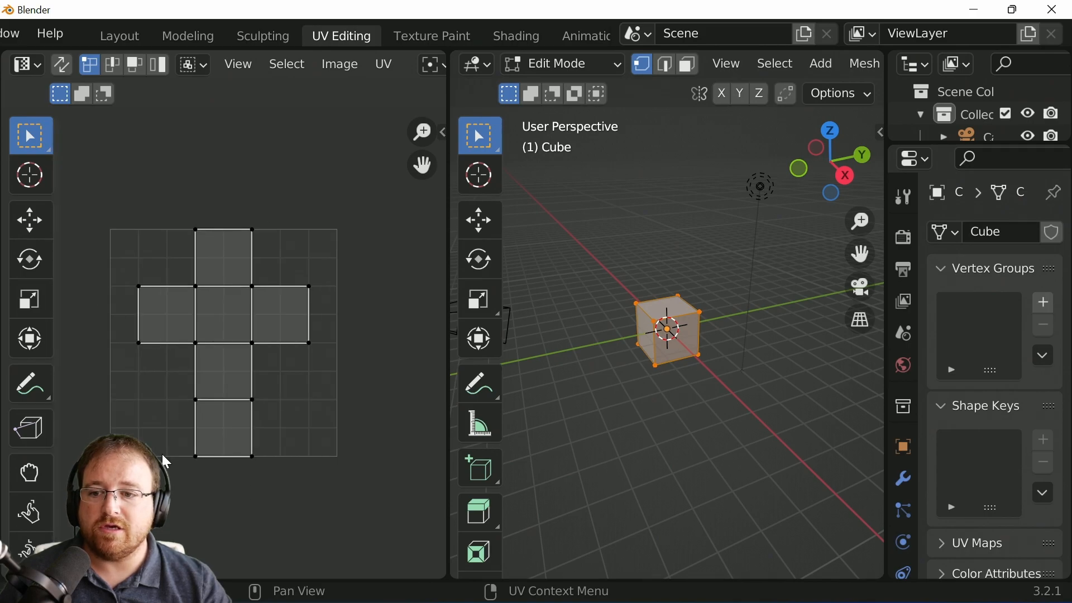
{"action": "scroll", "coordinate": [275, 318], "scroll_direction": "down", "scroll_amount": 1}
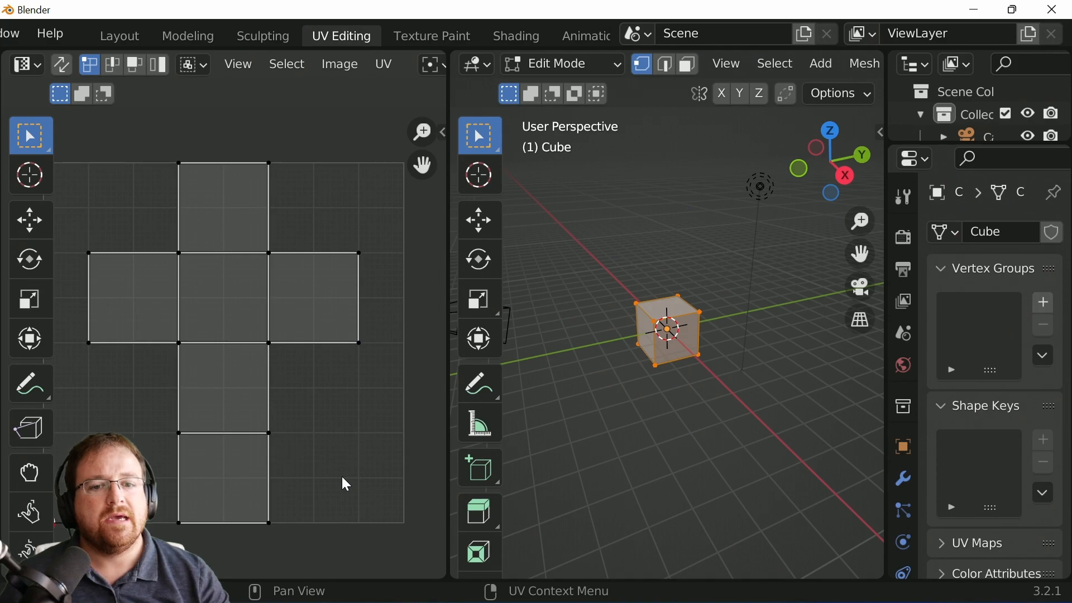
Step: Toggle between Object and Edit Mode and orbit around the cube to examine how its faces relate to the UV layout
{"action": "middle_click_drag", "start_coordinate": [763, 276], "coordinate": [735, 379]}
{"action": "scroll", "coordinate": [736, 380], "scroll_direction": "up", "scroll_amount": 5}
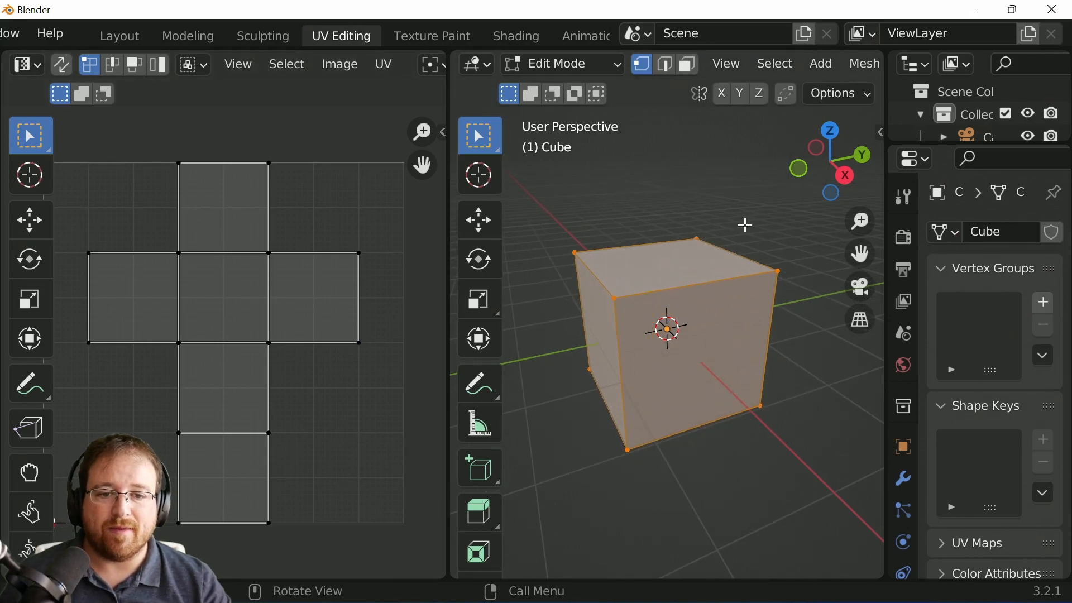
{"action": "key", "text": "Tab"}
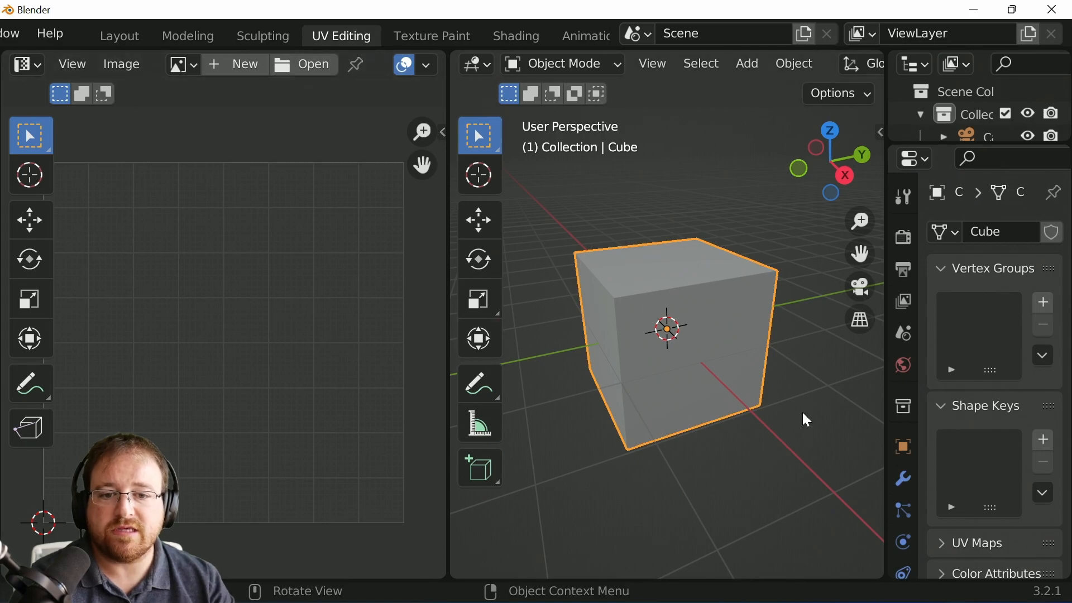
{"action": "key", "text": "Tab"}
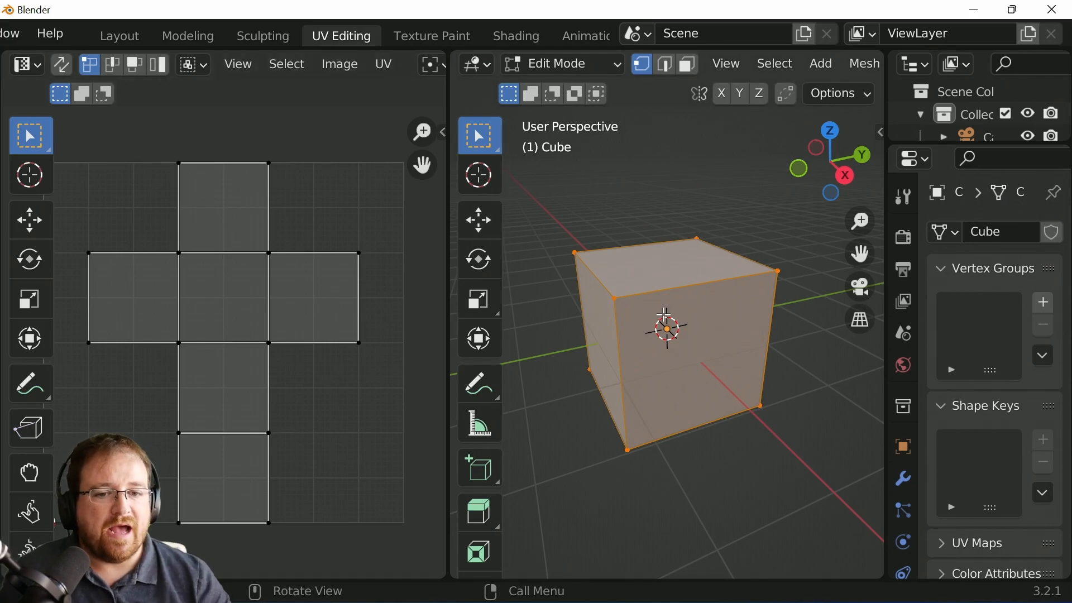
{"action": "middle_click_drag", "start_coordinate": [730, 280], "coordinate": [716, 340]}
{"action": "scroll", "coordinate": [505, 377], "scroll_direction": "down", "scroll_amount": 2}
{"action": "middle_click_drag", "start_coordinate": [613, 376], "coordinate": [728, 354]}
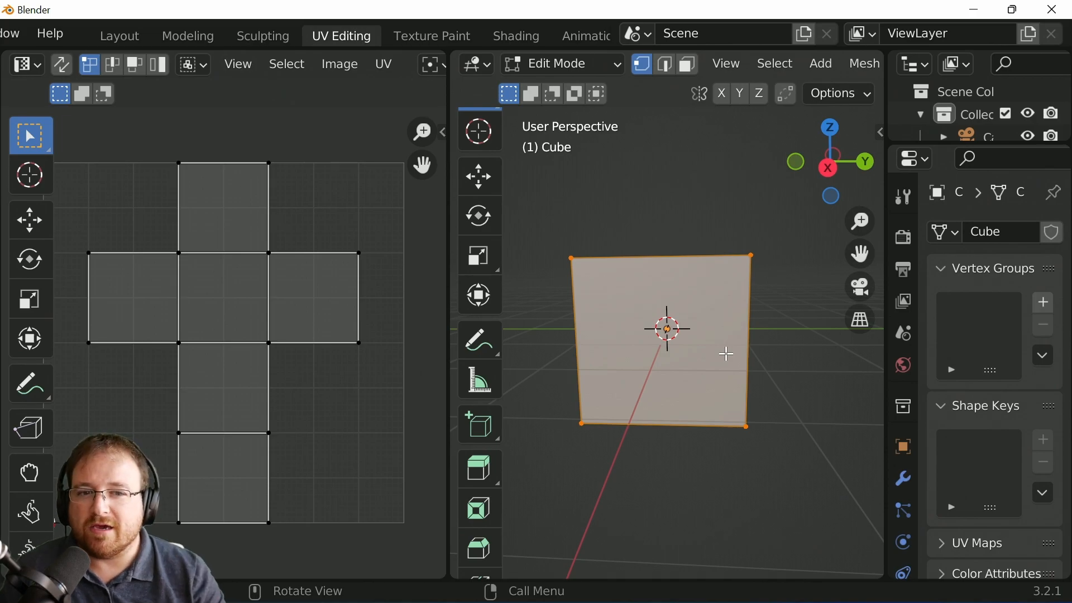
{"action": "middle_click_drag", "start_coordinate": [771, 325], "coordinate": [690, 363]}
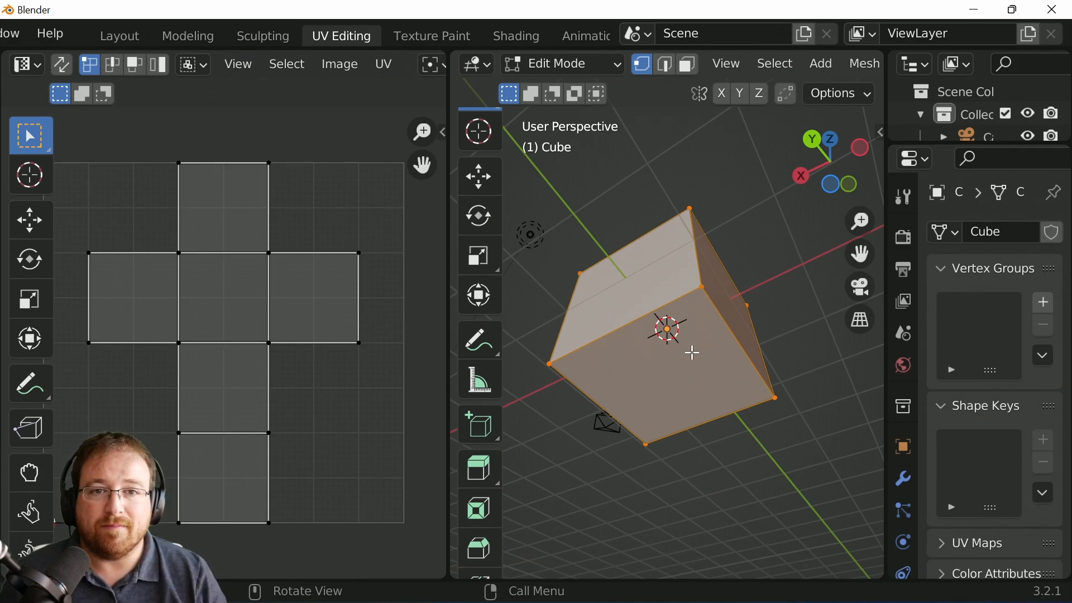
{"action": "middle_click_drag", "start_coordinate": [733, 312], "coordinate": [652, 411]}
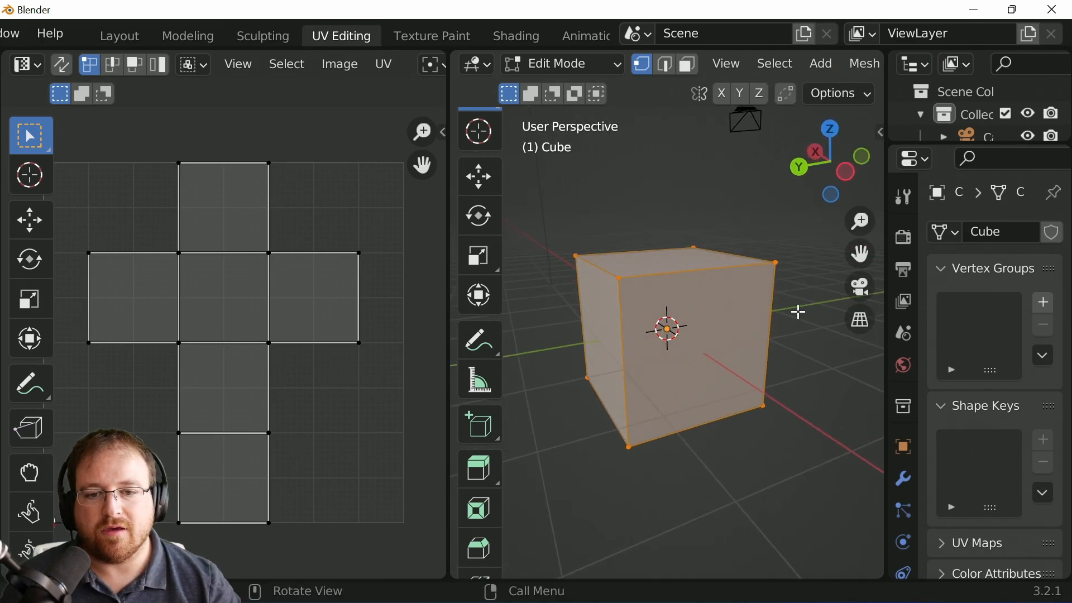
{"action": "middle_click_drag", "start_coordinate": [558, 237], "coordinate": [754, 225]}
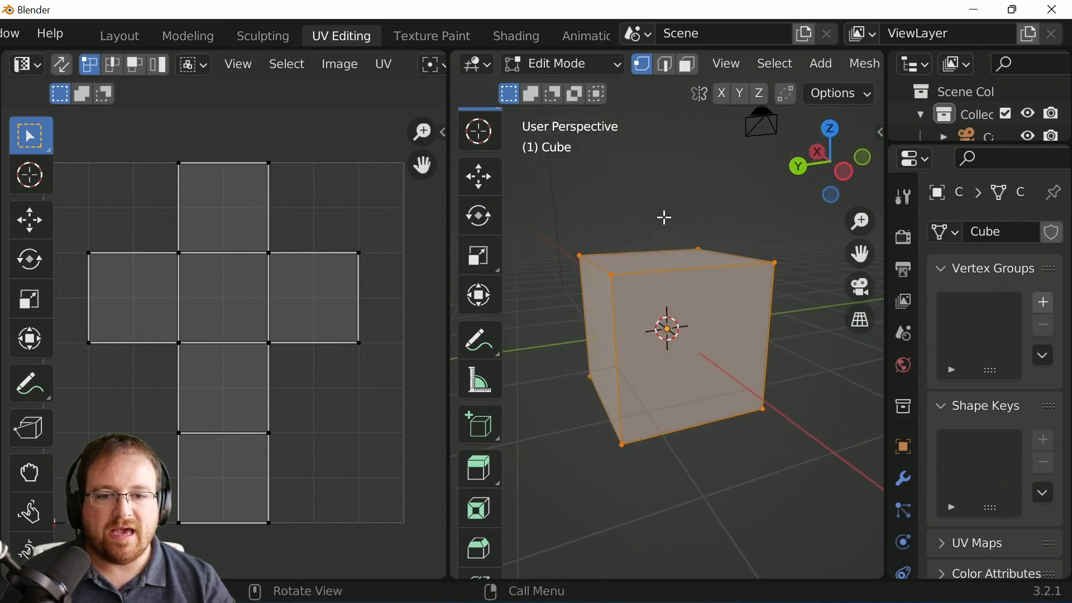
{"action": "middle_click_drag", "start_coordinate": [612, 352], "coordinate": [558, 362]}
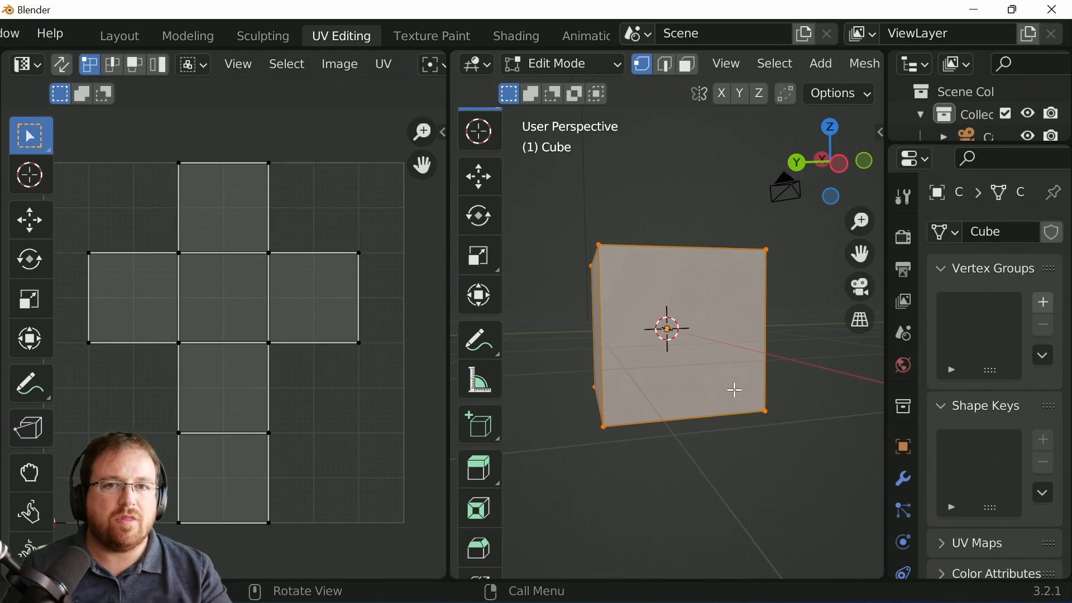
{"action": "middle_click_drag", "start_coordinate": [687, 252], "coordinate": [712, 347]}
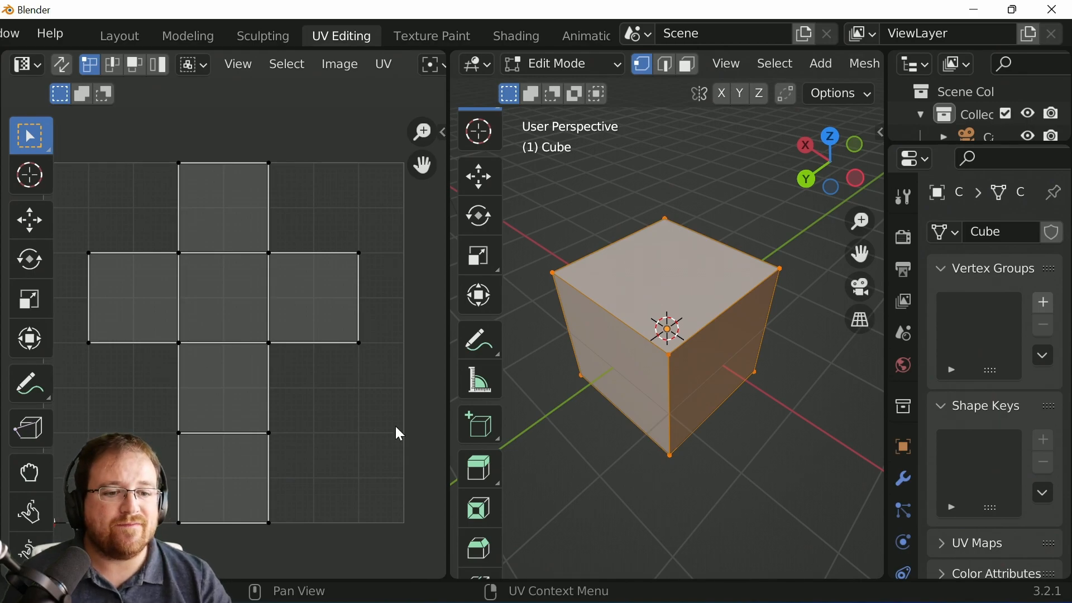
Step: Expand the cube's UV Maps panel and remove its existing UV map
{"action": "scroll", "coordinate": [906, 453], "scroll_direction": "down", "scroll_amount": 3}
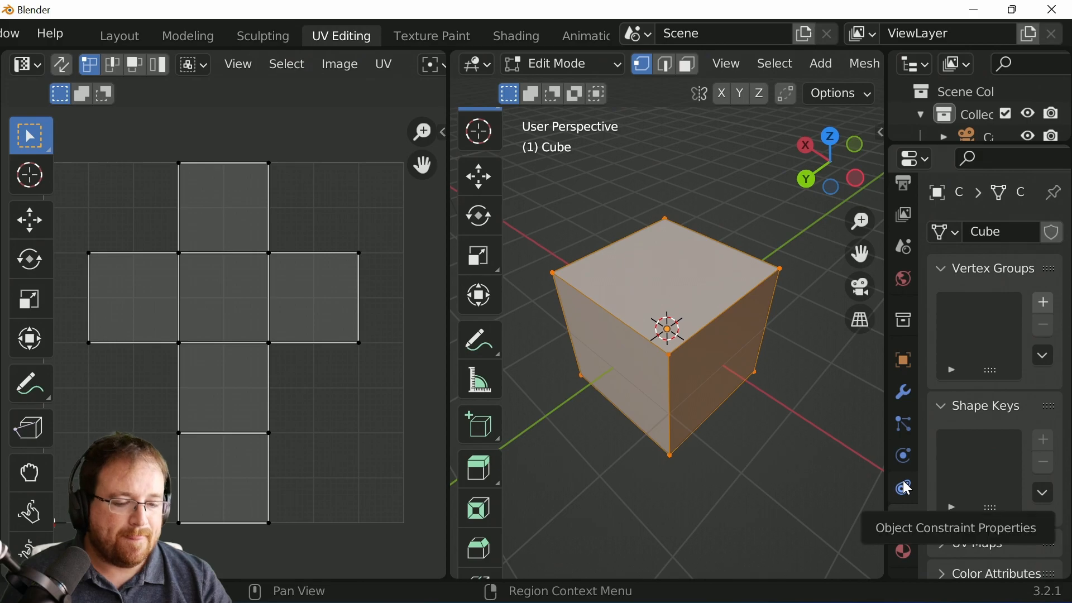
{"action": "scroll", "coordinate": [972, 449], "scroll_direction": "down", "scroll_amount": 5}
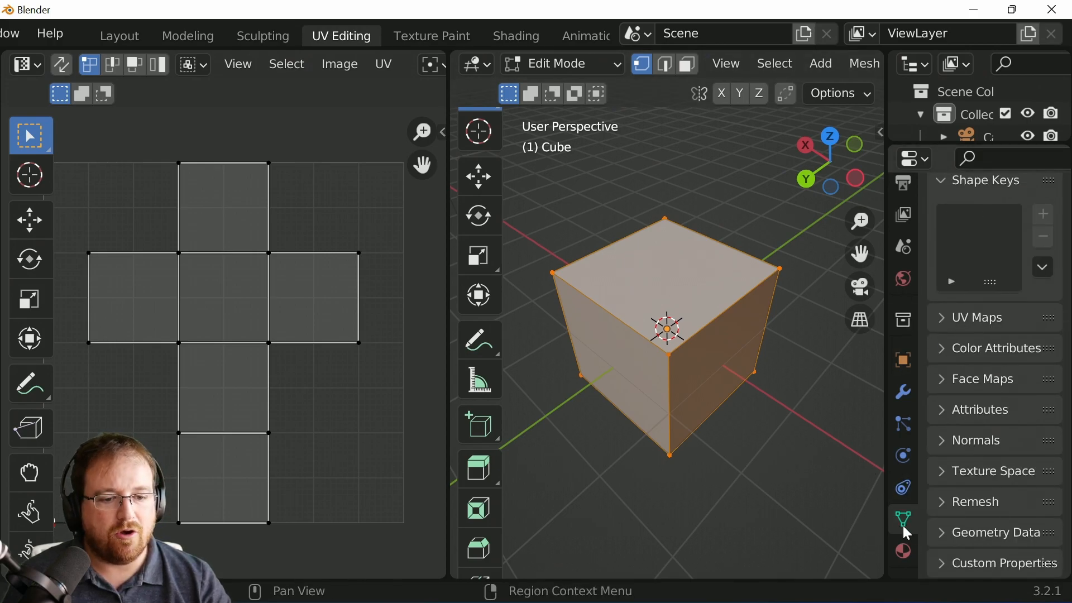
{"action": "left_click", "coordinate": [943, 316]}
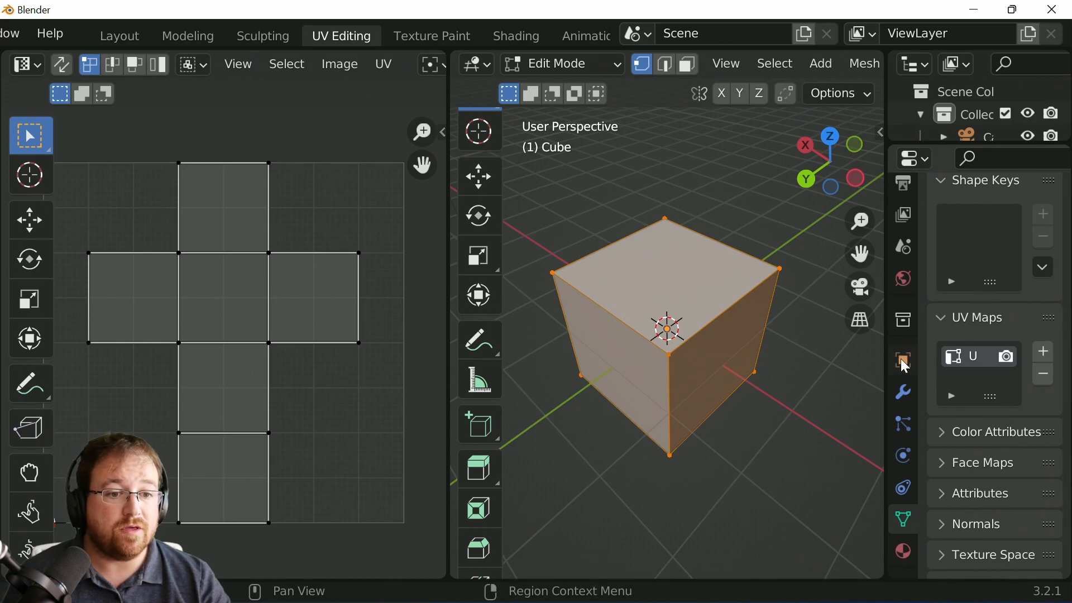
{"action": "left_click_drag", "start_coordinate": [884, 355], "coordinate": [832, 366]}
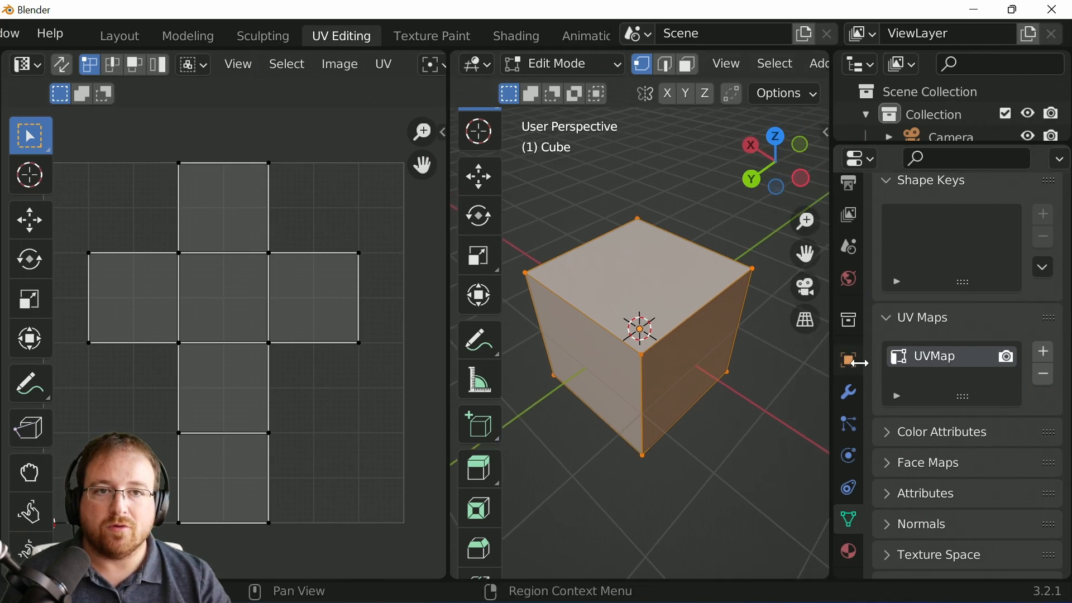
{"action": "left_click", "coordinate": [1047, 375]}
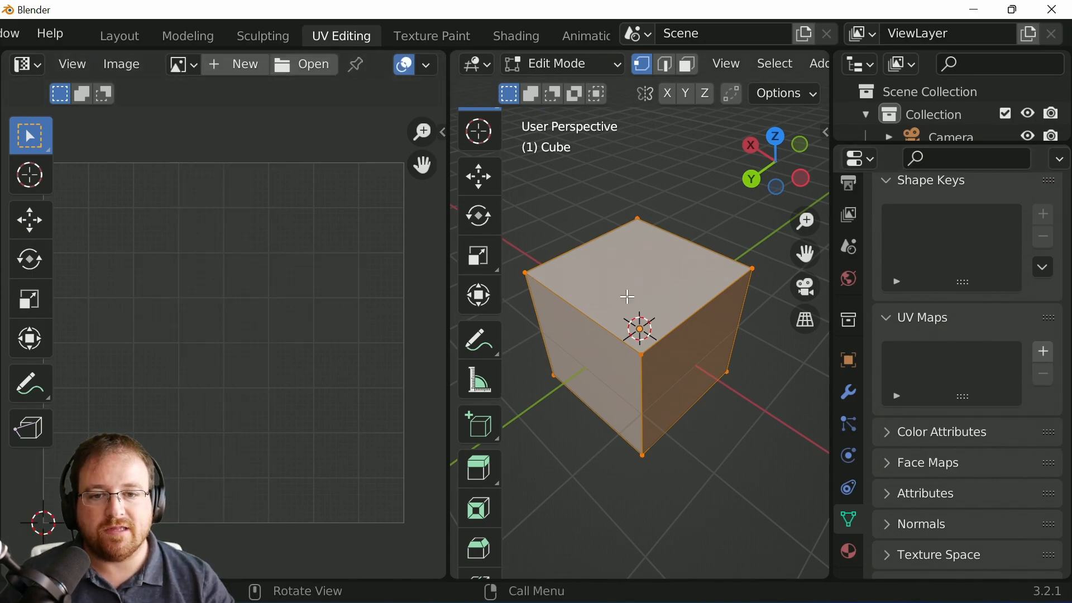
{"action": "scroll", "coordinate": [670, 391], "scroll_direction": "up", "scroll_amount": 5}
{"action": "middle_click_drag", "start_coordinate": [675, 387], "coordinate": [583, 252]}
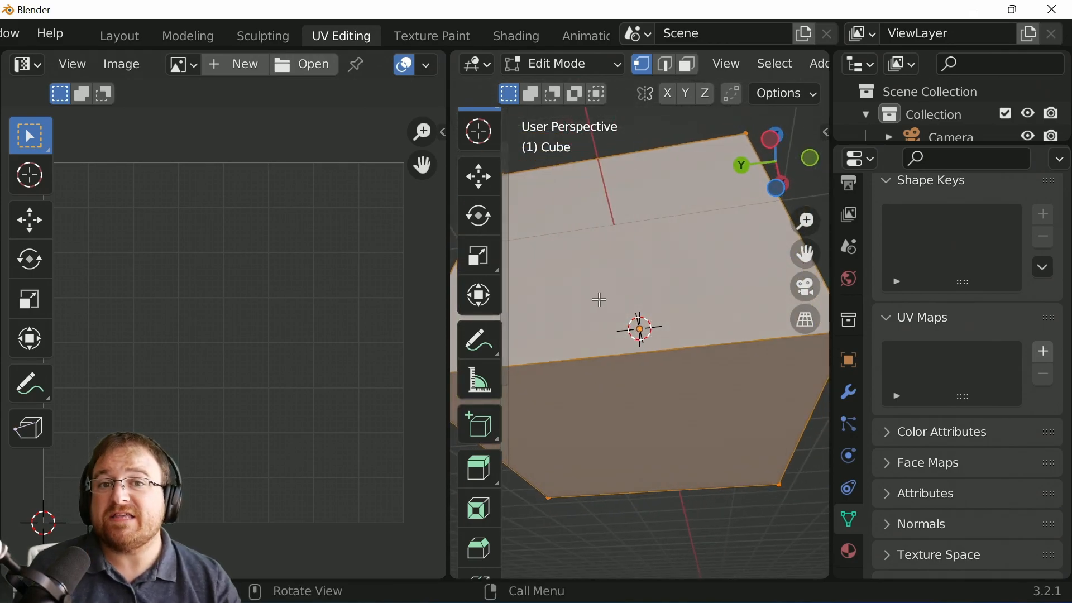
Step: Switch to face select mode, deselect everything, and unwrap the cube to create a new UV map
{"action": "scroll", "coordinate": [603, 307], "scroll_direction": "down", "scroll_amount": 8}
{"action": "middle_click_drag", "start_coordinate": [603, 307], "coordinate": [682, 470]}
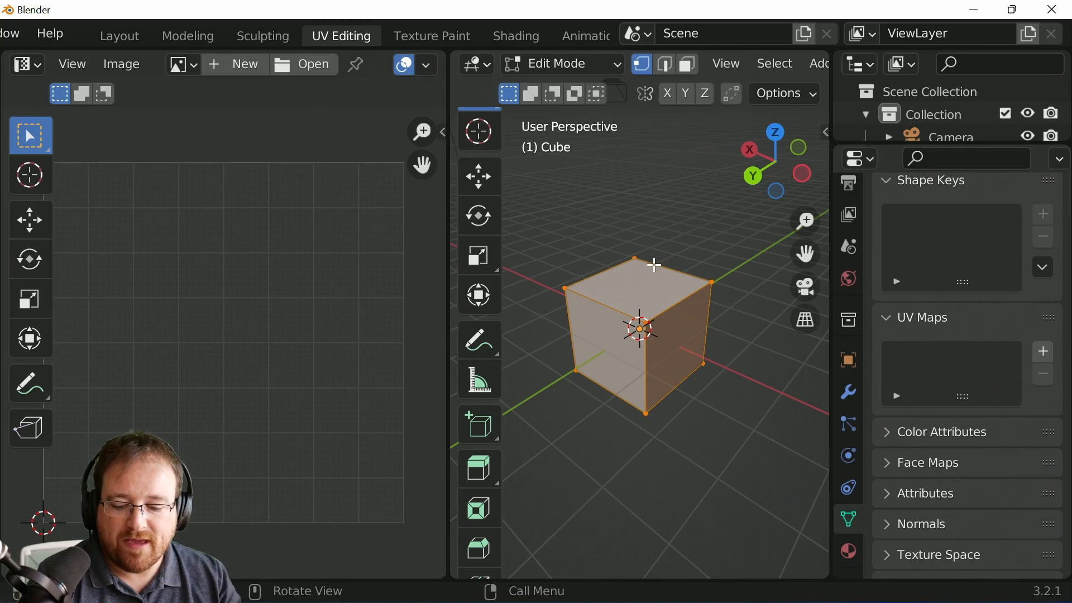
{"action": "middle_click_drag", "start_coordinate": [648, 352], "coordinate": [796, 401]}
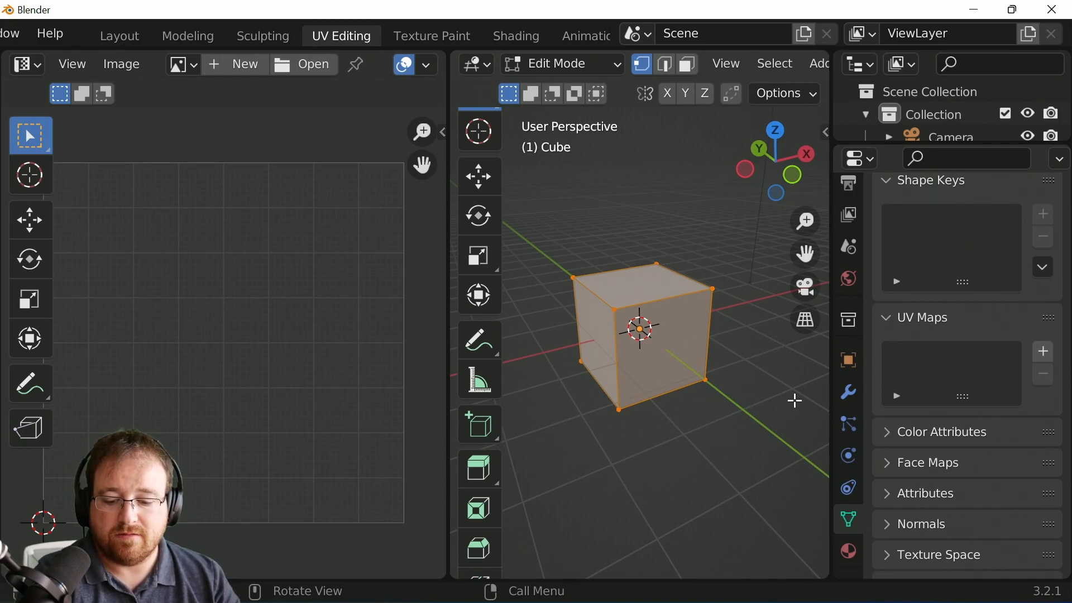
{"action": "left_click", "coordinate": [687, 64]}
{"action": "key", "text": "alt+a"}
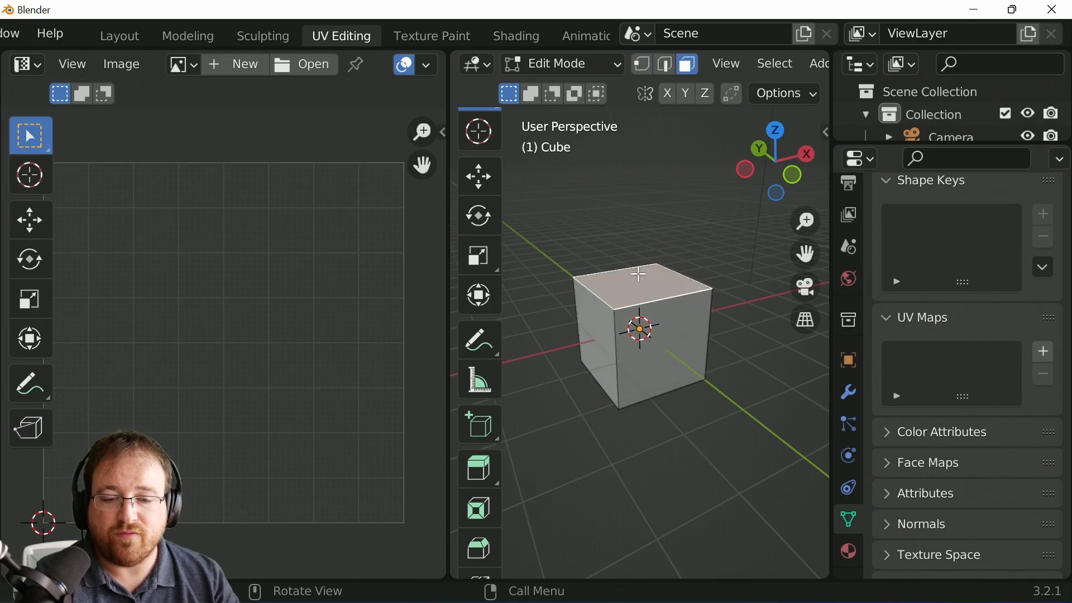
{"action": "key", "text": "u"}
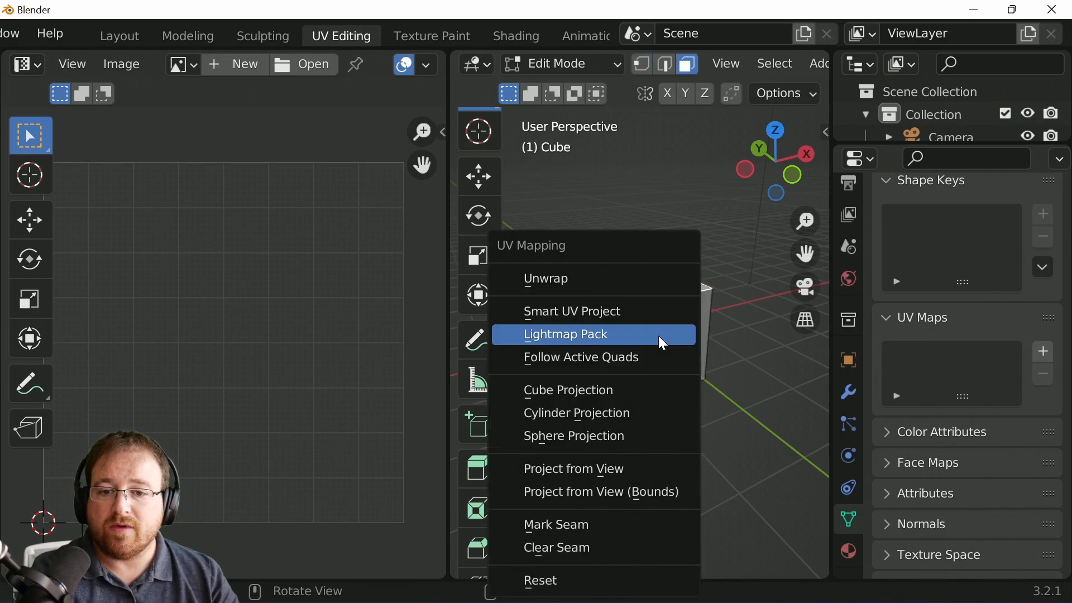
{"action": "left_click", "coordinate": [641, 283]}
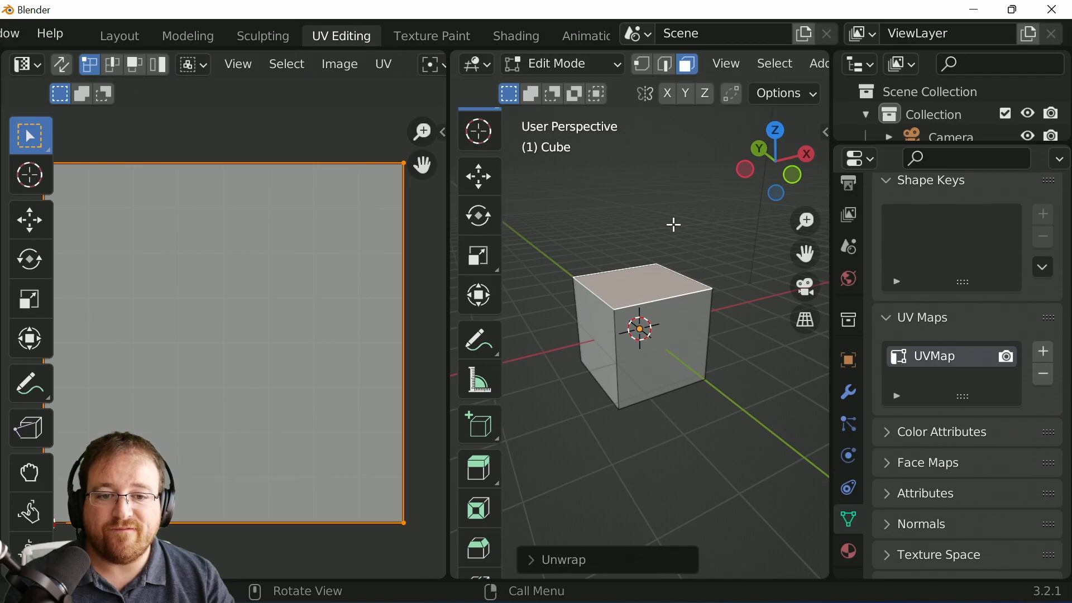
Step: Select all of the cube's faces and unwrap them with the standard Unwrap
{"action": "scroll", "coordinate": [282, 376], "scroll_direction": "down", "scroll_amount": 2}
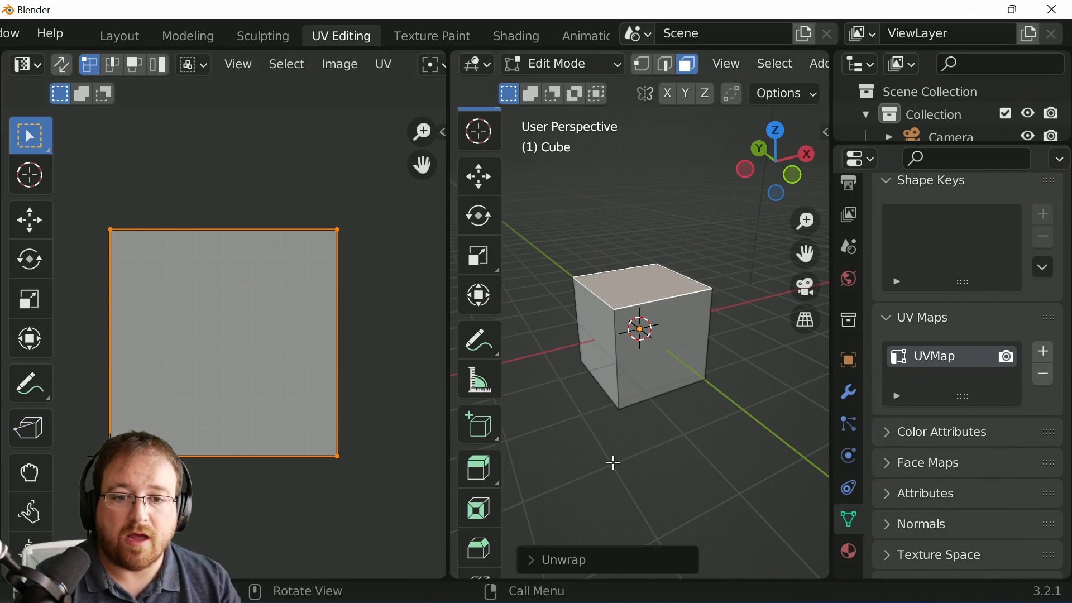
{"action": "key", "text": "a"}
{"action": "key", "text": "u"}
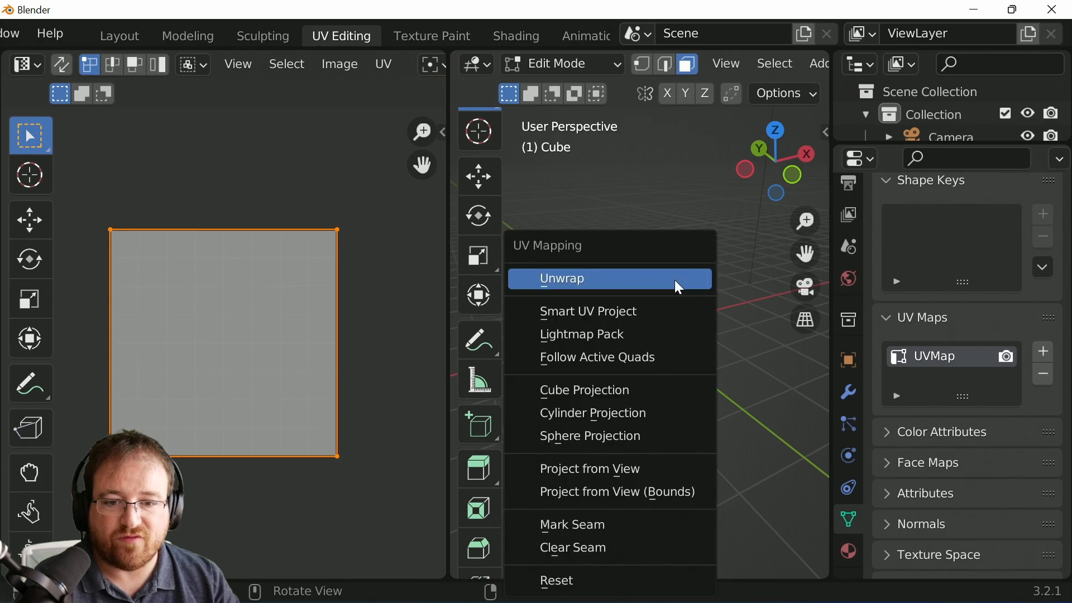
{"action": "left_click", "coordinate": [672, 279]}
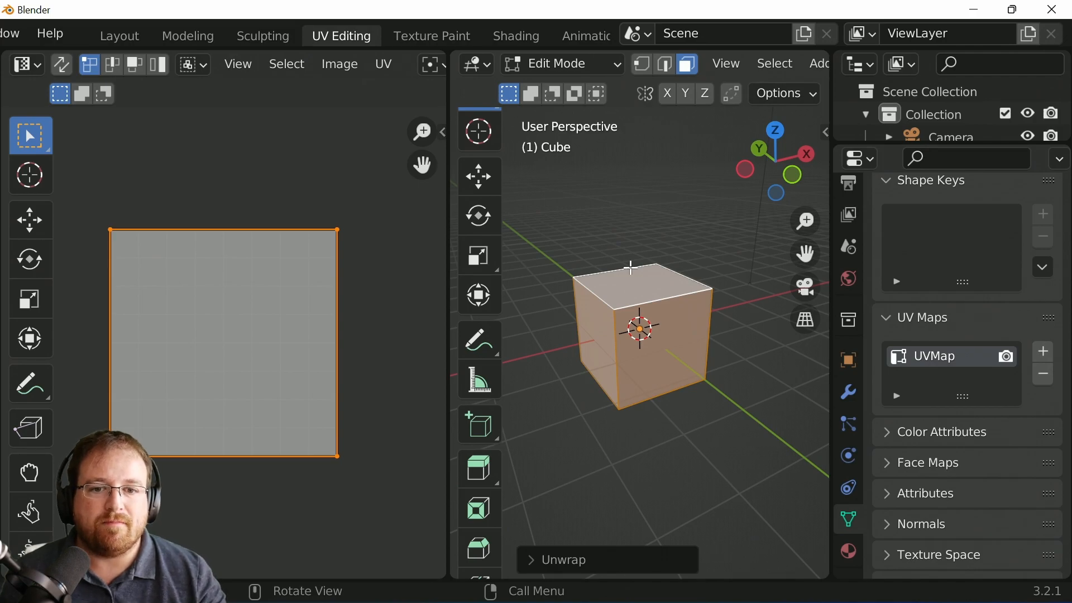
Step: Unwrap all faces with Smart UV Project using its default settings
{"action": "key", "text": "u"}
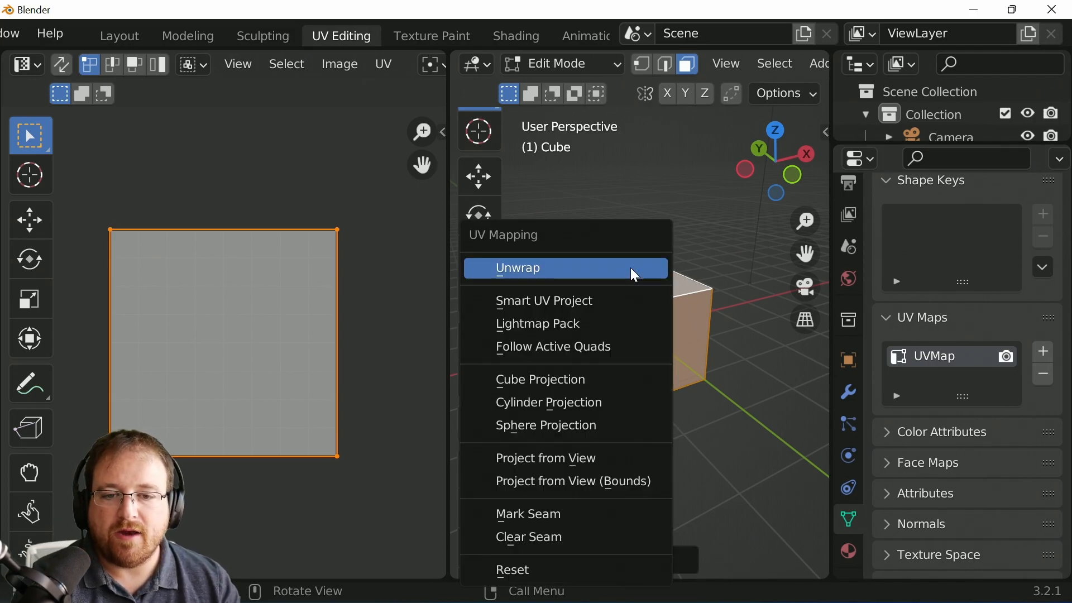
{"action": "left_click", "coordinate": [618, 316]}
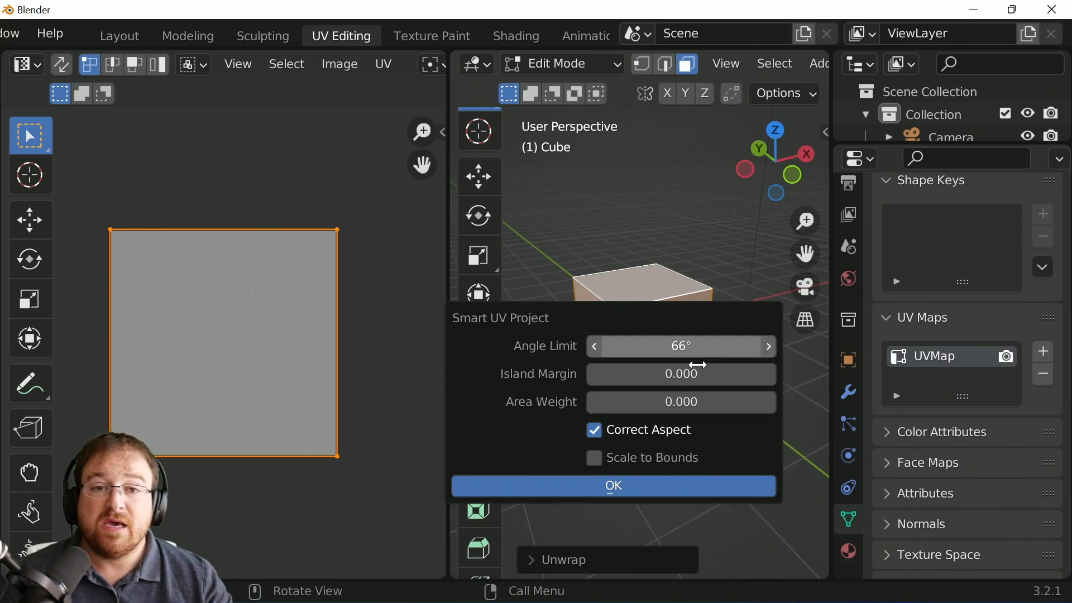
{"action": "left_click", "coordinate": [694, 486]}
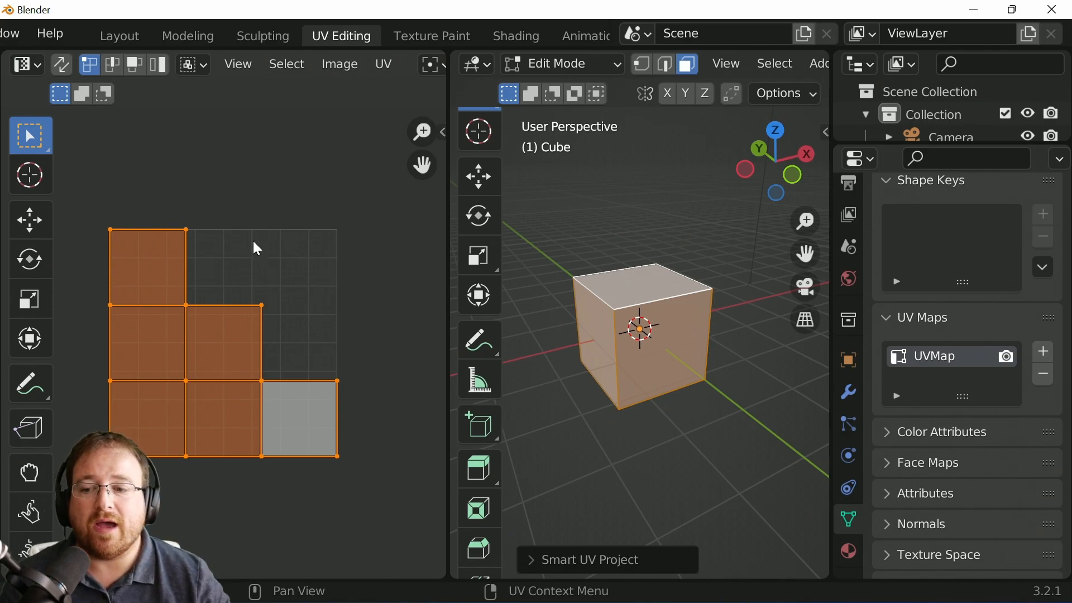
{"action": "mouse_move", "coordinate": [192, 203]}
{"action": "left_mouse_down"}
{"action": "mouse_move", "coordinate": [185, 223]}
{"action": "mouse_move", "coordinate": [208, 301]}
{"action": "mouse_move", "coordinate": [274, 306]}
{"action": "mouse_move", "coordinate": [338, 382]}
{"action": "mouse_move", "coordinate": [345, 211]}
{"action": "mouse_move", "coordinate": [187, 225]}
{"action": "left_mouse_up"}
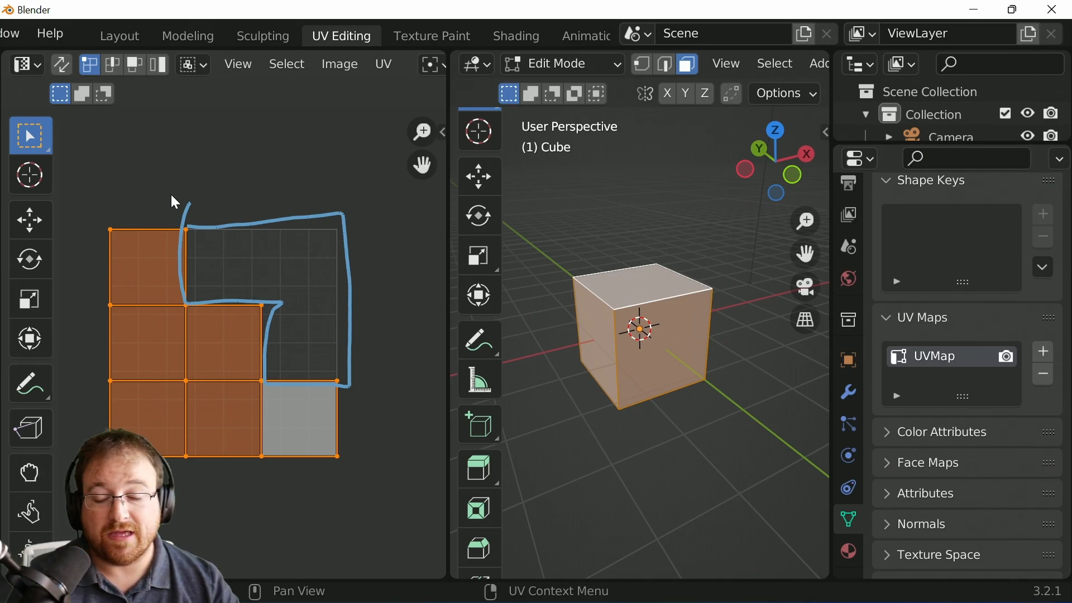
{"action": "mouse_move", "coordinate": [188, 199]}
{"action": "left_mouse_down"}
{"action": "mouse_move", "coordinate": [288, 215]}
{"action": "mouse_move", "coordinate": [352, 354]}
{"action": "mouse_move", "coordinate": [275, 371]}
{"action": "mouse_move", "coordinate": [271, 288]}
{"action": "mouse_move", "coordinate": [203, 296]}
{"action": "mouse_move", "coordinate": [186, 234]}
{"action": "left_mouse_up"}
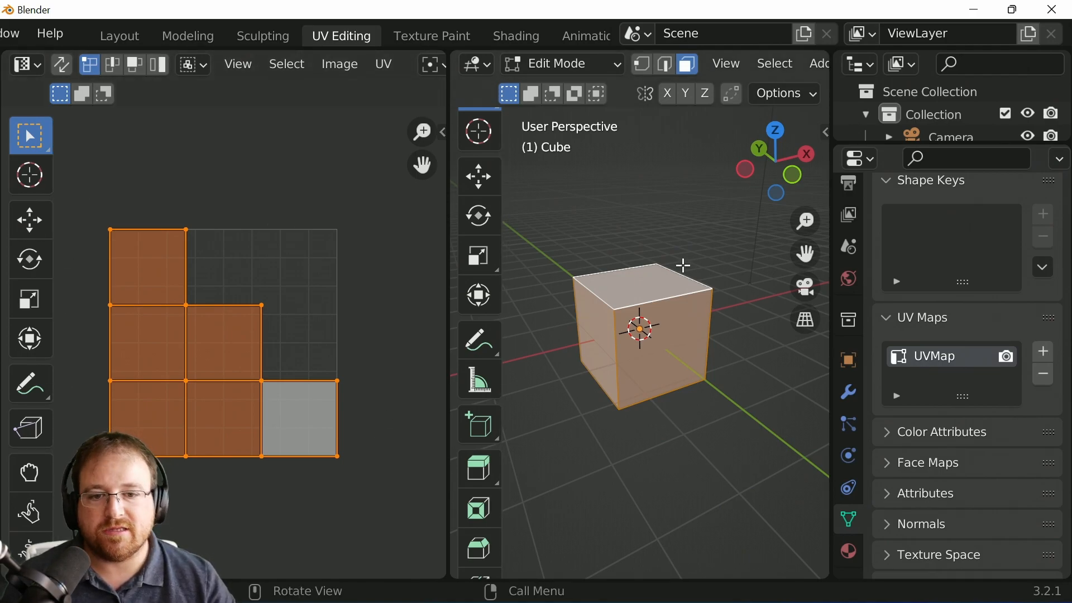
Step: Select individual cube faces in the viewport to examine where each one sits in the UV layout
{"action": "left_click", "coordinate": [628, 271]}
{"action": "left_click", "coordinate": [690, 346]}
{"action": "left_click", "coordinate": [605, 343]}
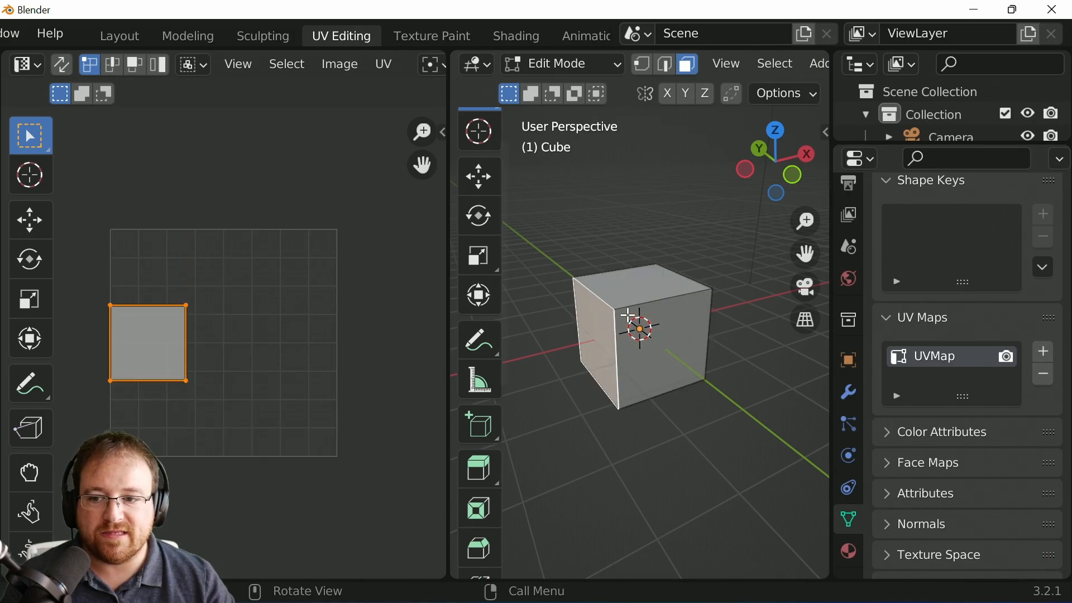
{"action": "left_click", "coordinate": [661, 293]}
{"action": "left_click", "coordinate": [668, 366]}
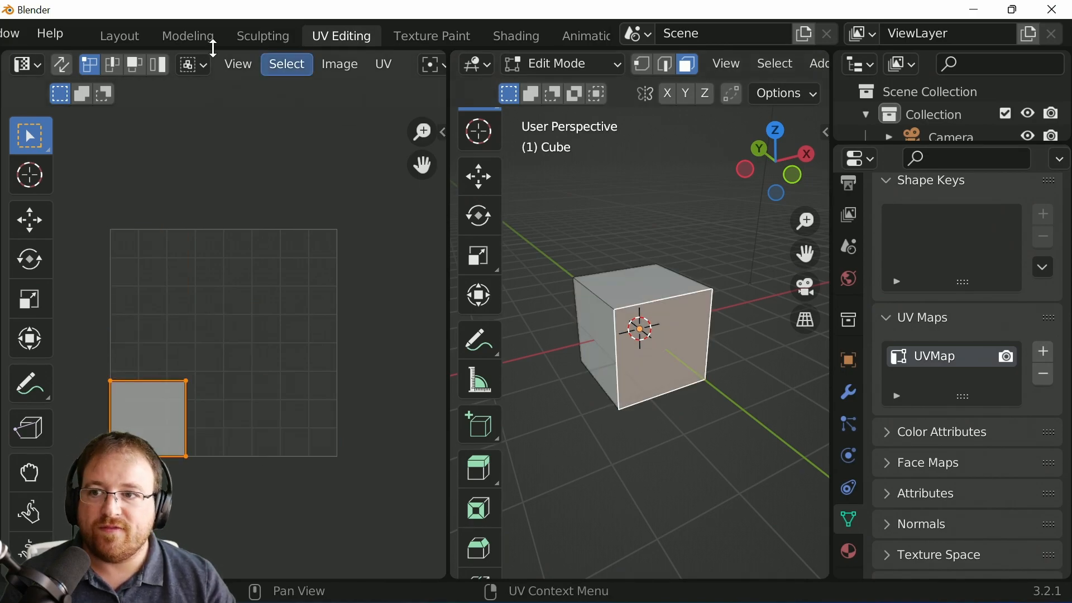
{"action": "left_click", "coordinate": [60, 66]}
{"action": "left_click", "coordinate": [63, 66]}
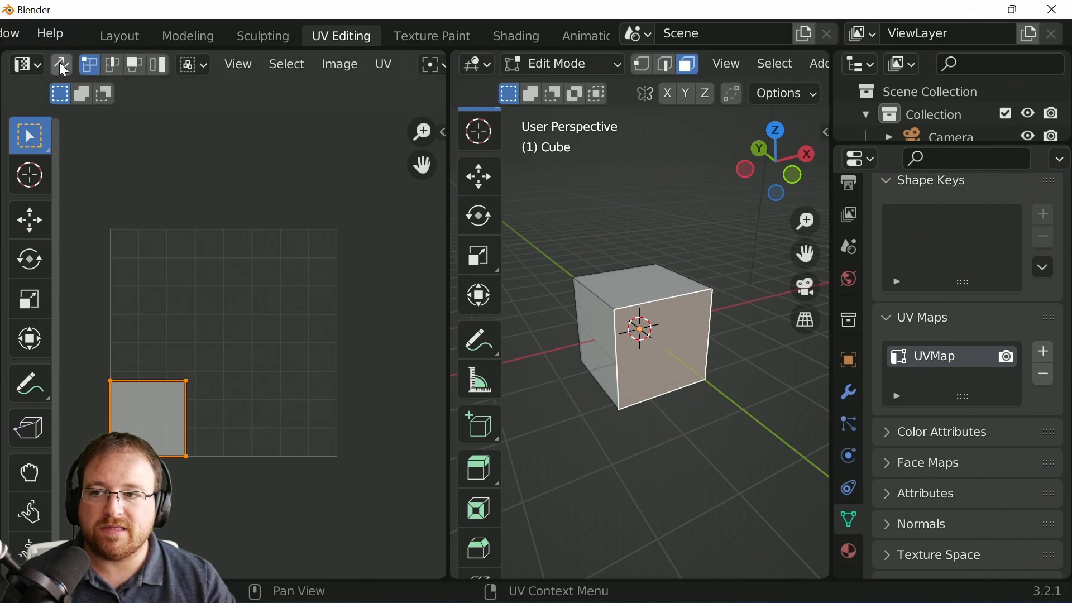
{"action": "left_click", "coordinate": [596, 337]}
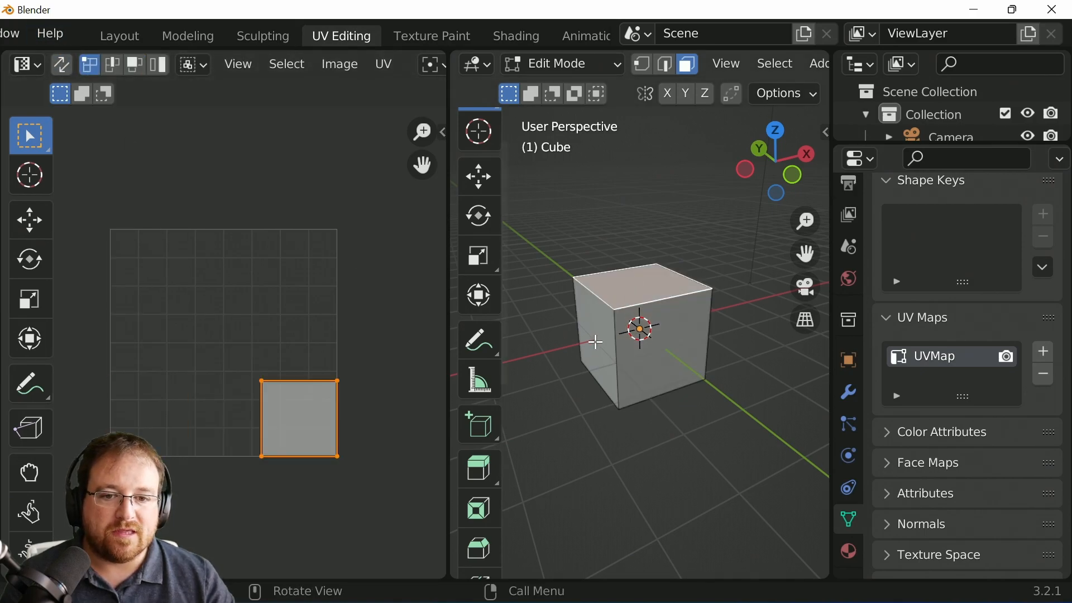
{"action": "left_click", "coordinate": [619, 345]}
{"action": "left_click", "coordinate": [672, 351]}
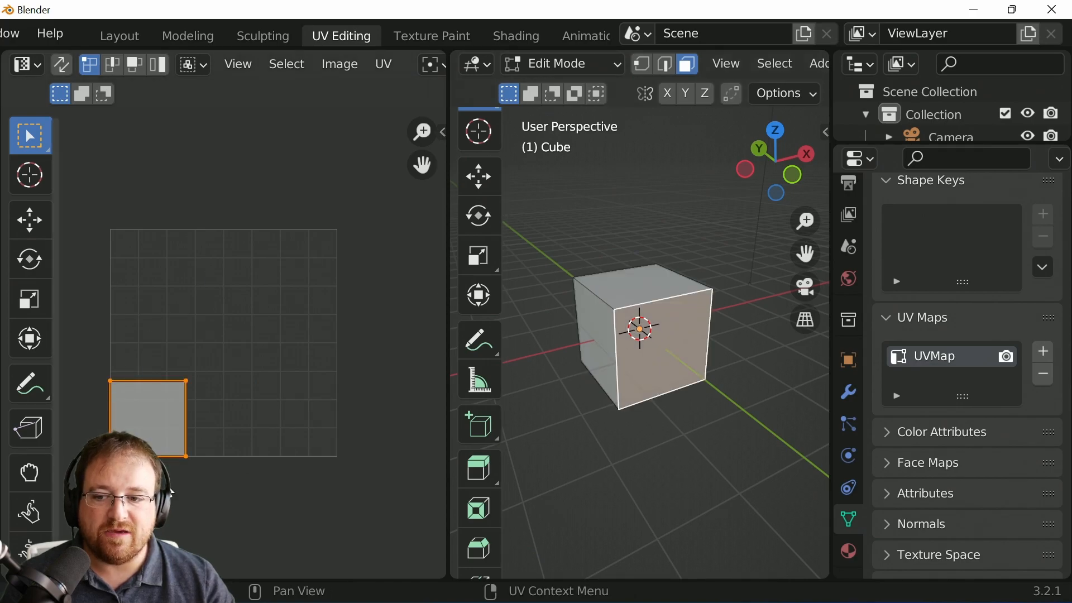
{"action": "left_click", "coordinate": [598, 342]}
{"action": "left_click", "coordinate": [637, 280]}
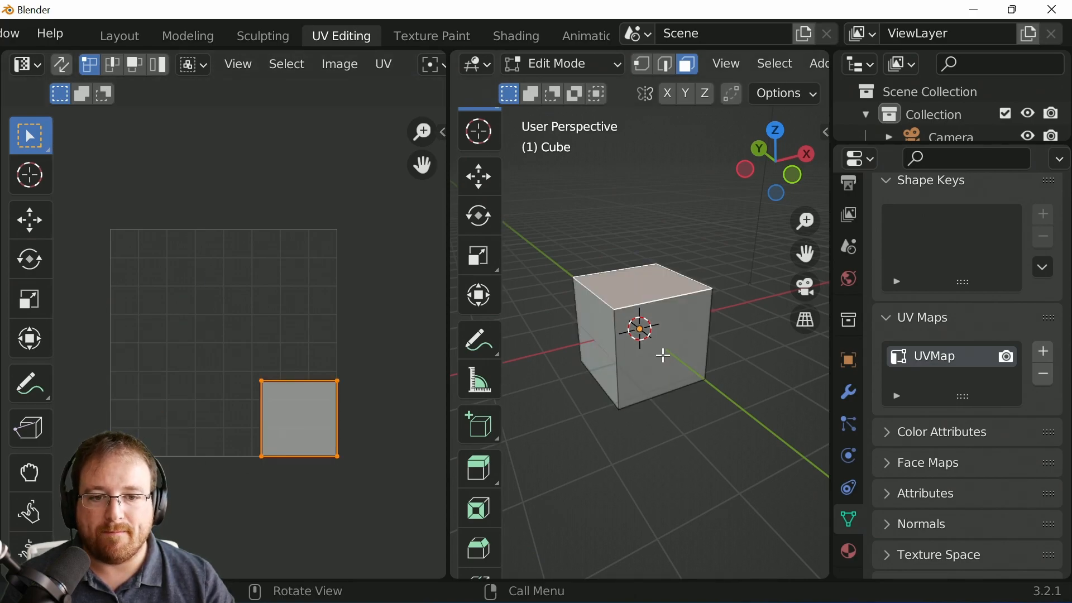
{"action": "left_click", "coordinate": [662, 357]}
Step: Turn on UV sync selection and select cube faces to compare them with the full UV layout
{"action": "left_click", "coordinate": [62, 66]}
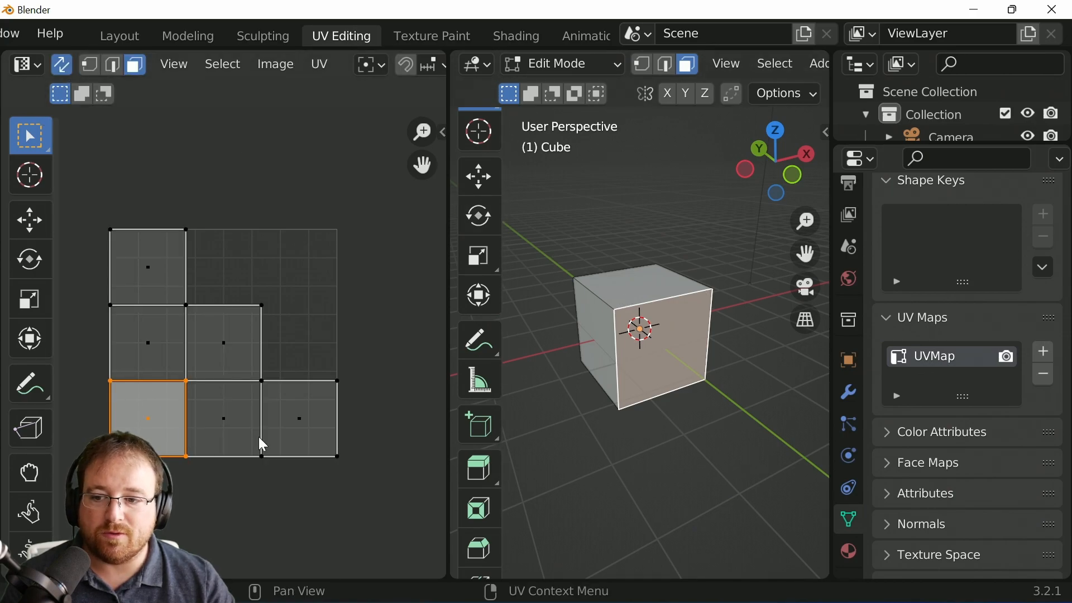
{"action": "left_click", "coordinate": [636, 296]}
{"action": "left_click", "coordinate": [593, 343]}
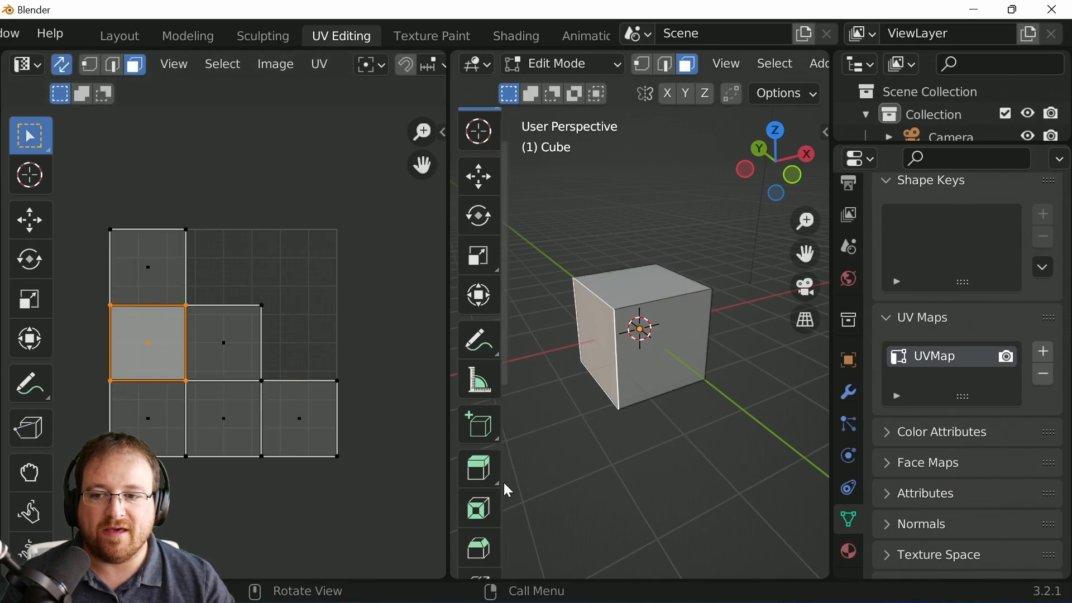
Step: Select the central UV face in the UV editor, starting and cancelling a move of it
{"action": "left_click", "coordinate": [237, 345]}
{"action": "key", "text": "g"}
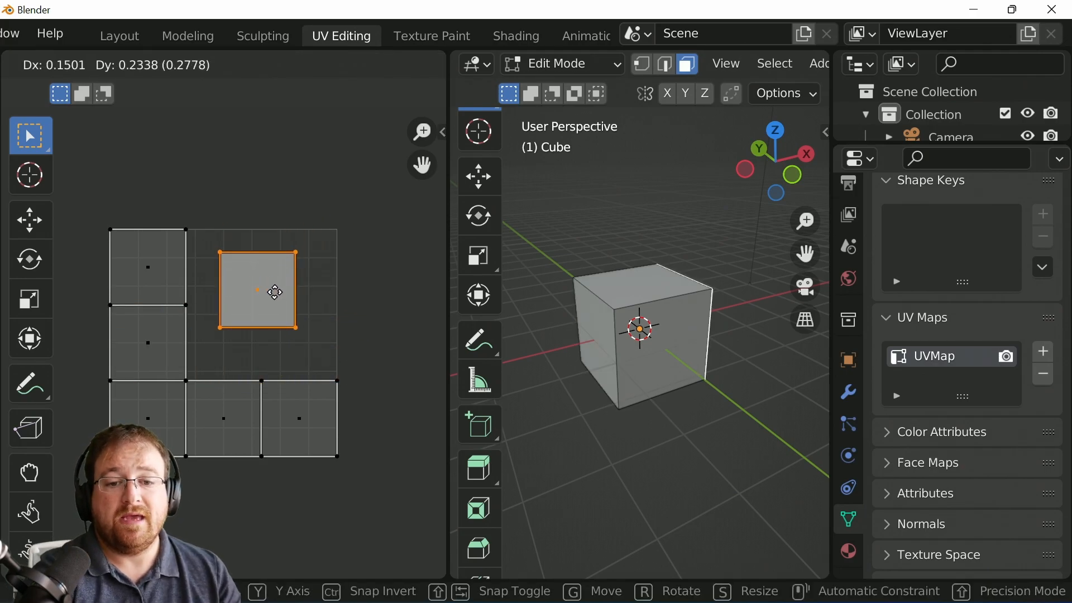
{"action": "key", "text": "Escape"}
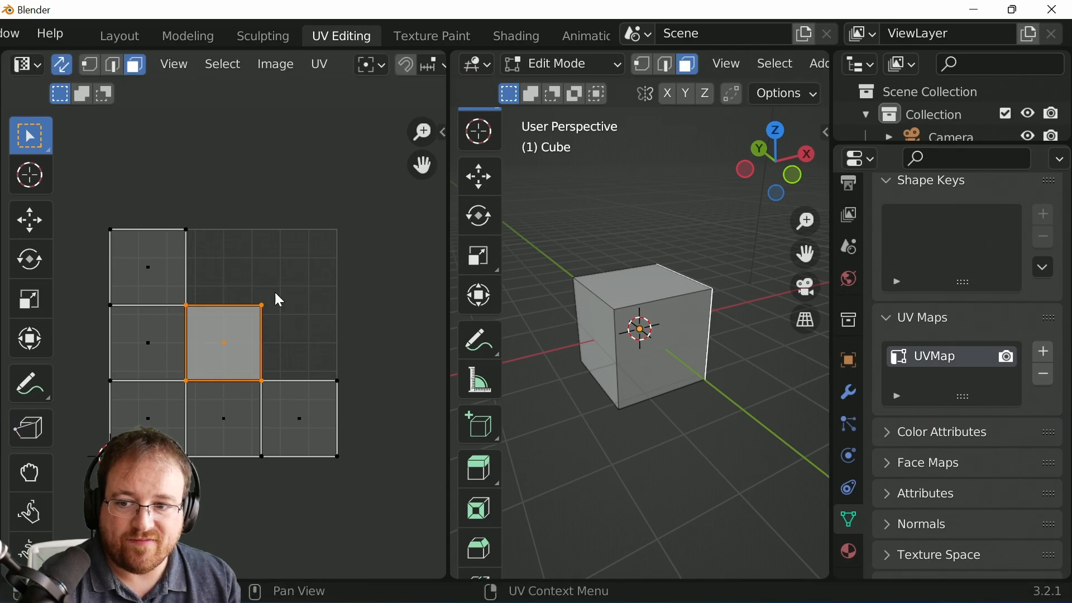
Step: Invert the selection and apply Smart UV Project to the other five faces
{"action": "key", "text": "ctrl+i"}
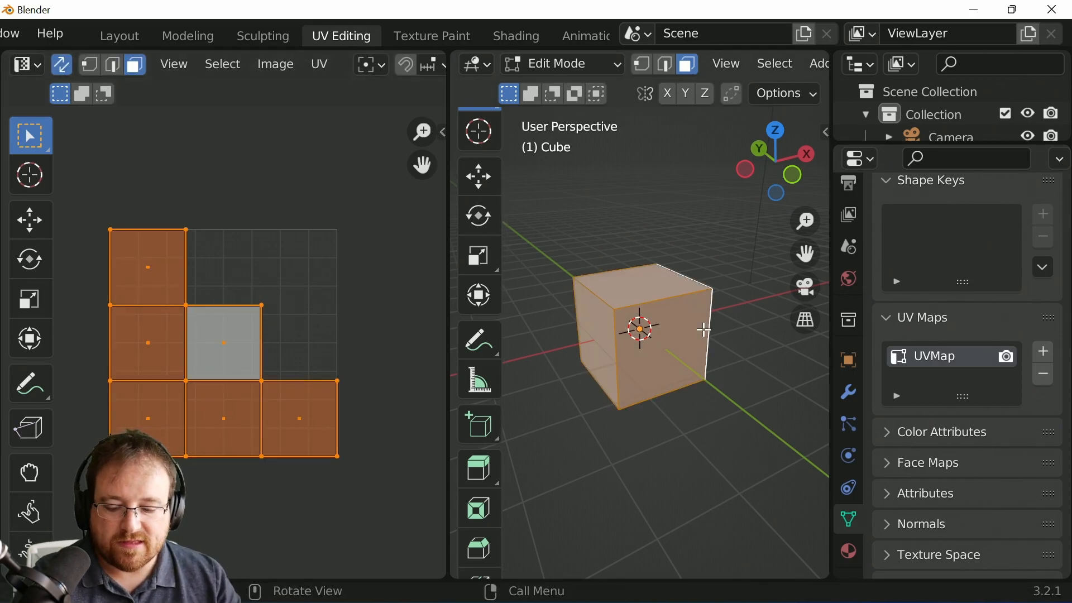
{"action": "key", "text": "u"}
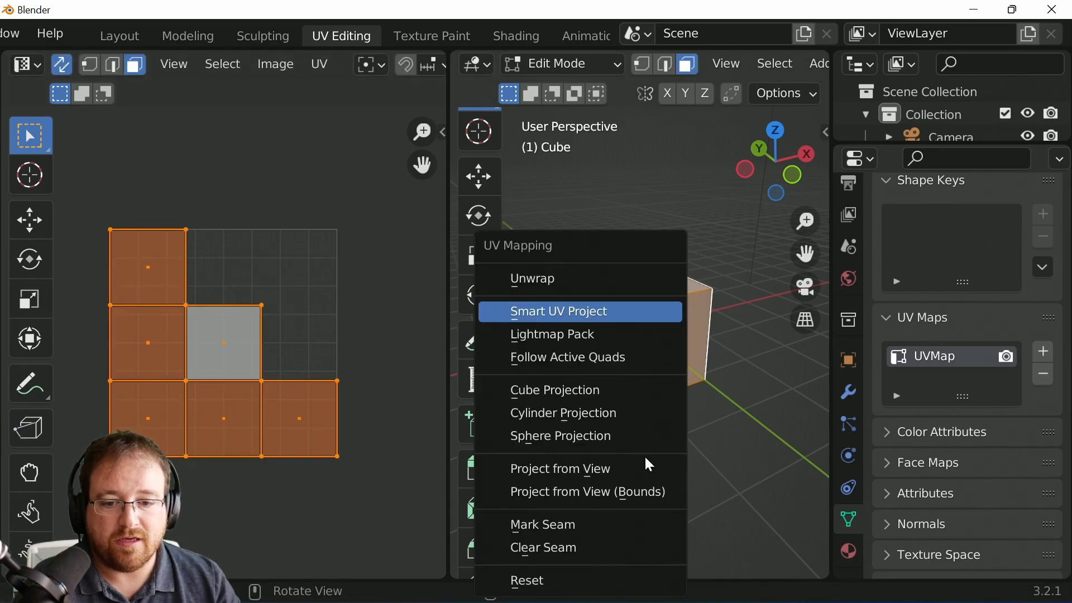
{"action": "left_click", "coordinate": [588, 310]}
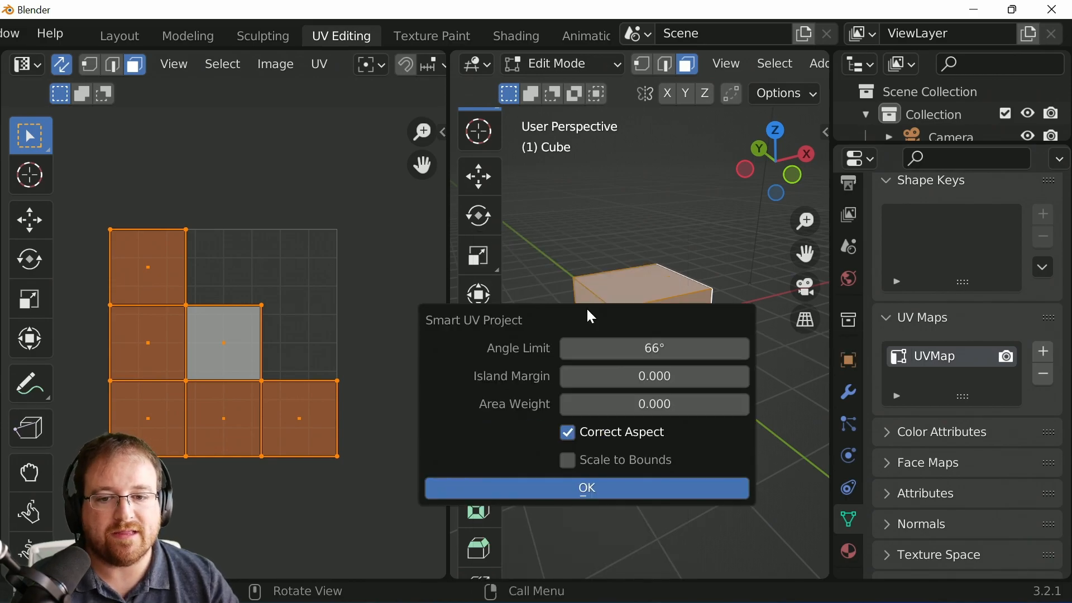
{"action": "left_click", "coordinate": [592, 490]}
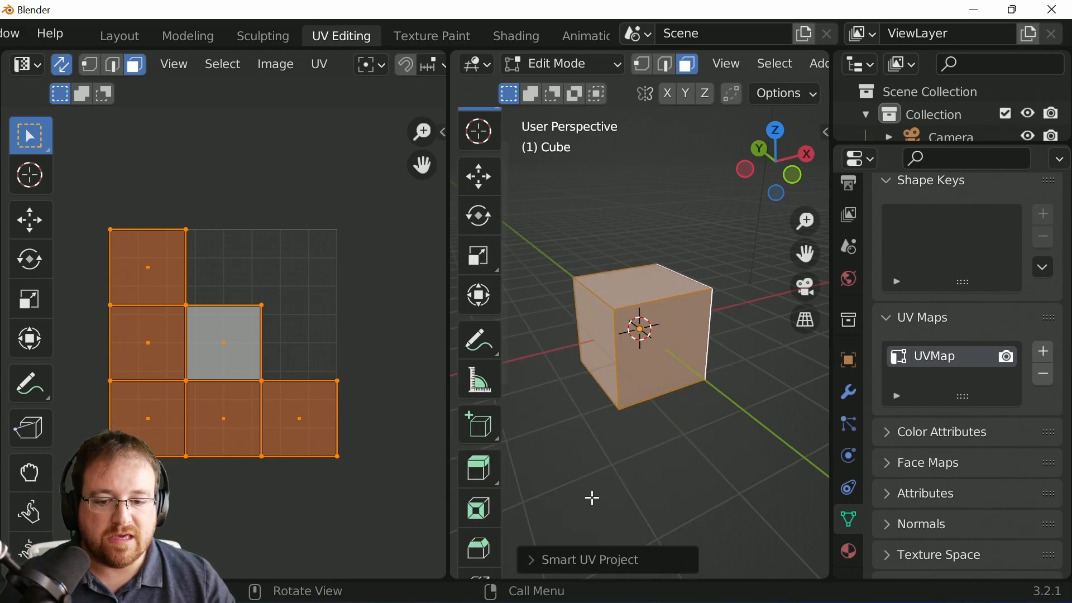
Step: Expand the Smart UV Project options and set the island margin to 0.070
{"action": "left_click", "coordinate": [539, 557]}
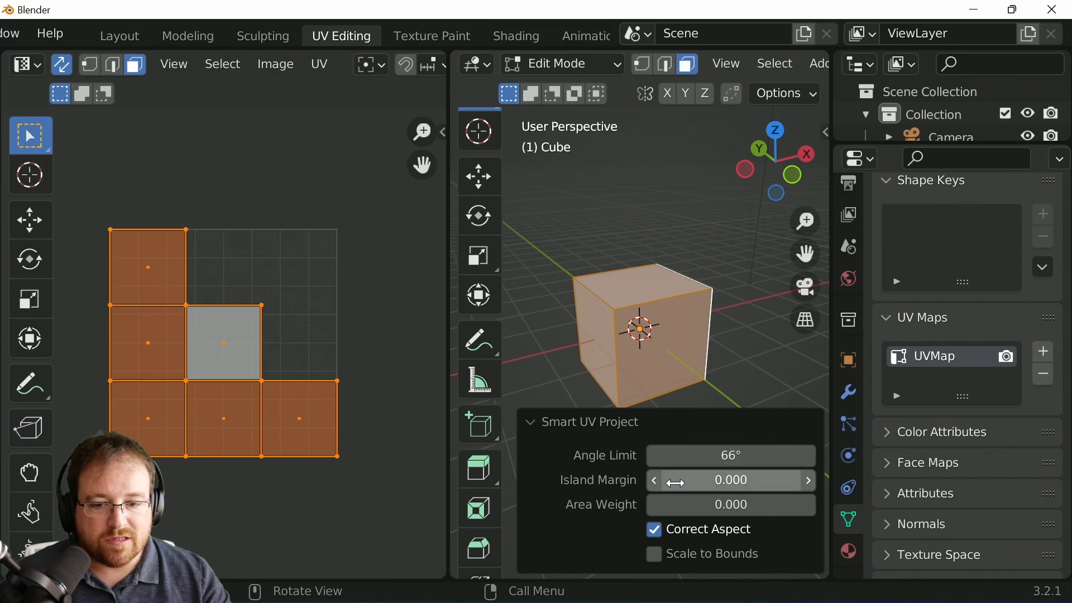
{"action": "mouse_move", "coordinate": [702, 480]}
{"action": "left_mouse_down"}
{"action": "mouse_move", "coordinate": [751, 479]}
{"action": "mouse_move", "coordinate": [716, 479]}
{"action": "left_mouse_up"}
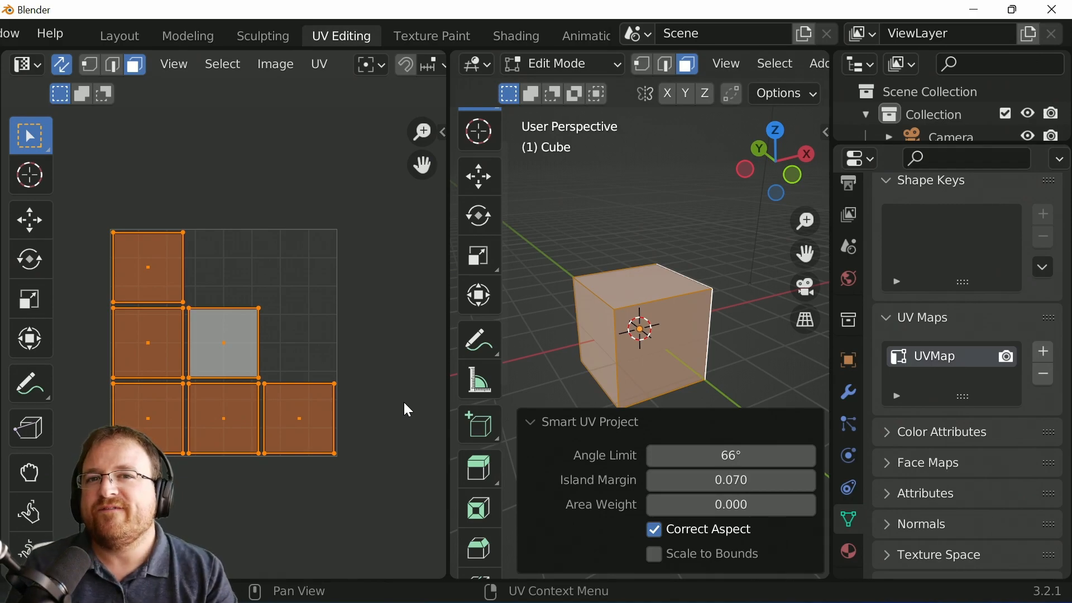
{"action": "scroll", "coordinate": [178, 444], "scroll_direction": "up", "scroll_amount": 4}
{"action": "scroll", "coordinate": [178, 441], "scroll_direction": "up", "scroll_amount": 2}
{"action": "middle_click_drag", "start_coordinate": [169, 391], "coordinate": [273, 341]}
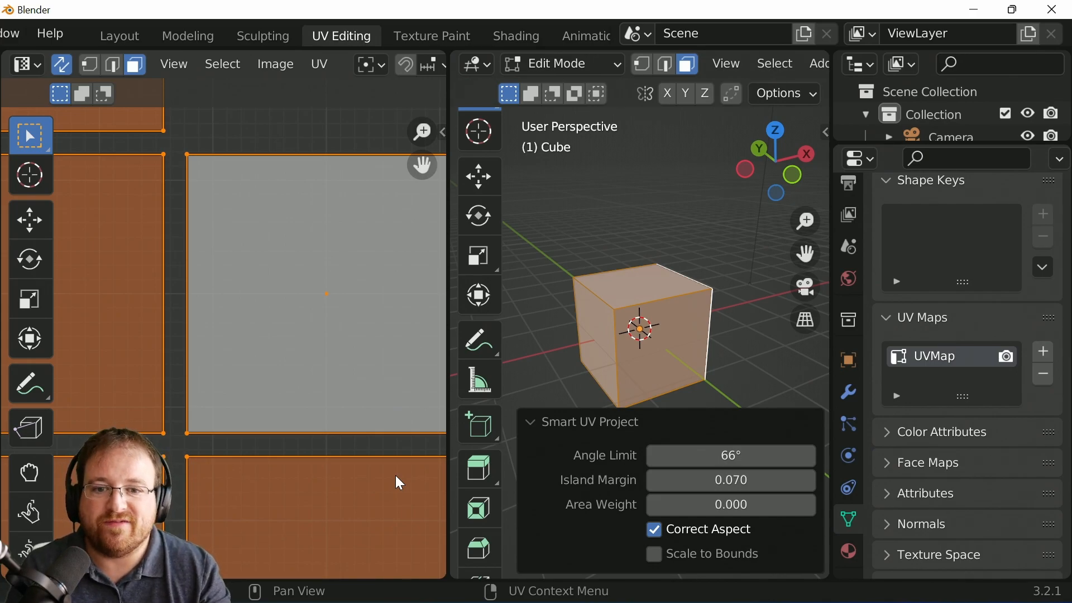
{"action": "scroll", "coordinate": [293, 438], "scroll_direction": "down", "scroll_amount": 4}
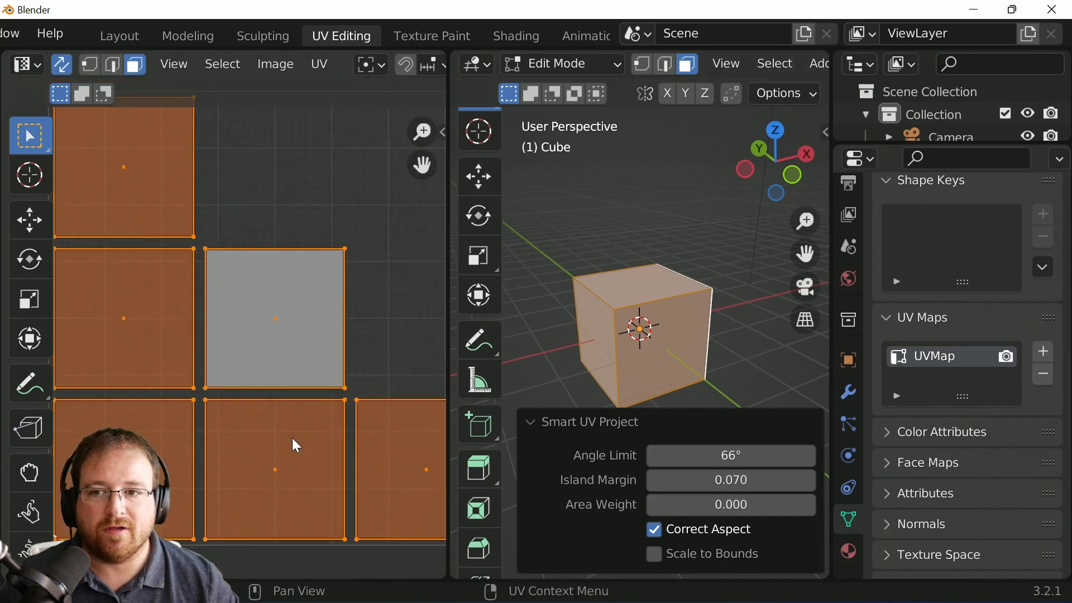
Step: Set the island margin to 0.034 and the angle limit to 66°
{"action": "left_click_drag", "start_coordinate": [761, 478], "coordinate": [738, 478]}
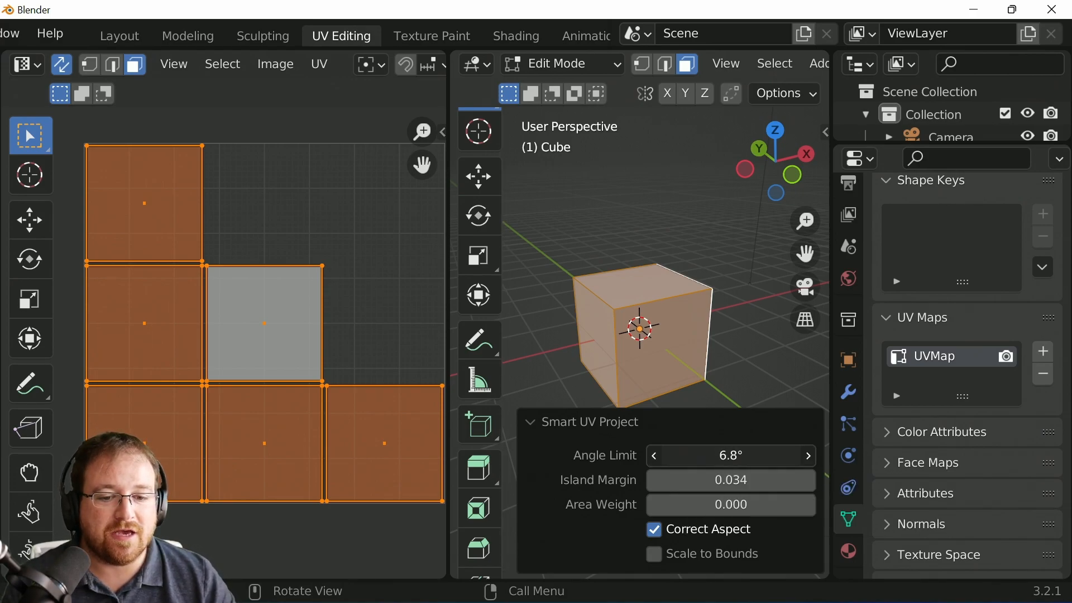
{"action": "left_click_drag", "start_coordinate": [748, 455], "coordinate": [692, 456]}
{"action": "left_click", "coordinate": [748, 456]}
{"action": "type", "text": "66"}
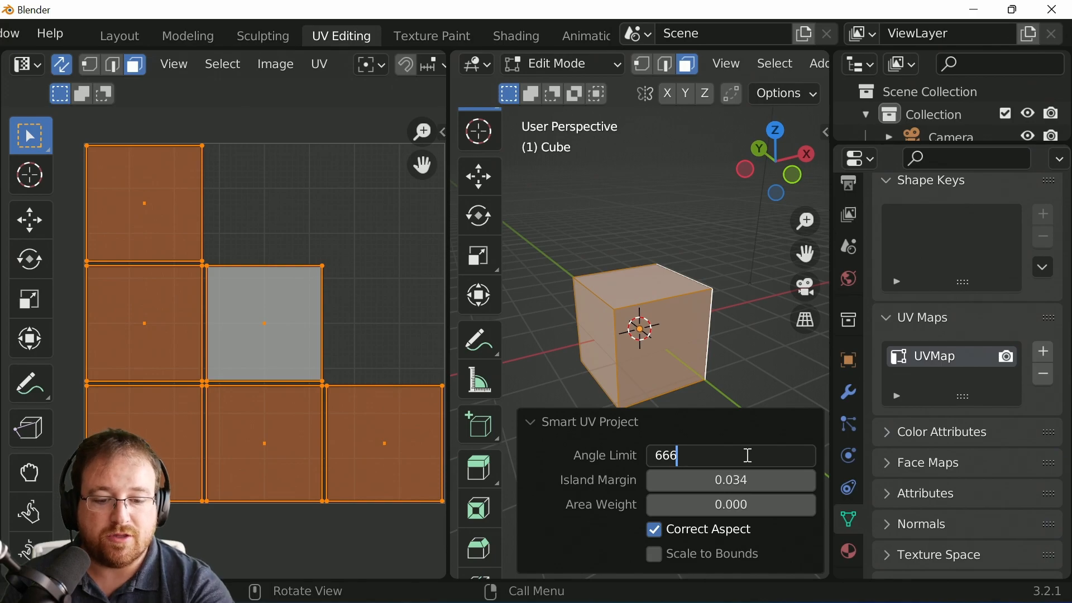
{"action": "key", "text": "Return"}
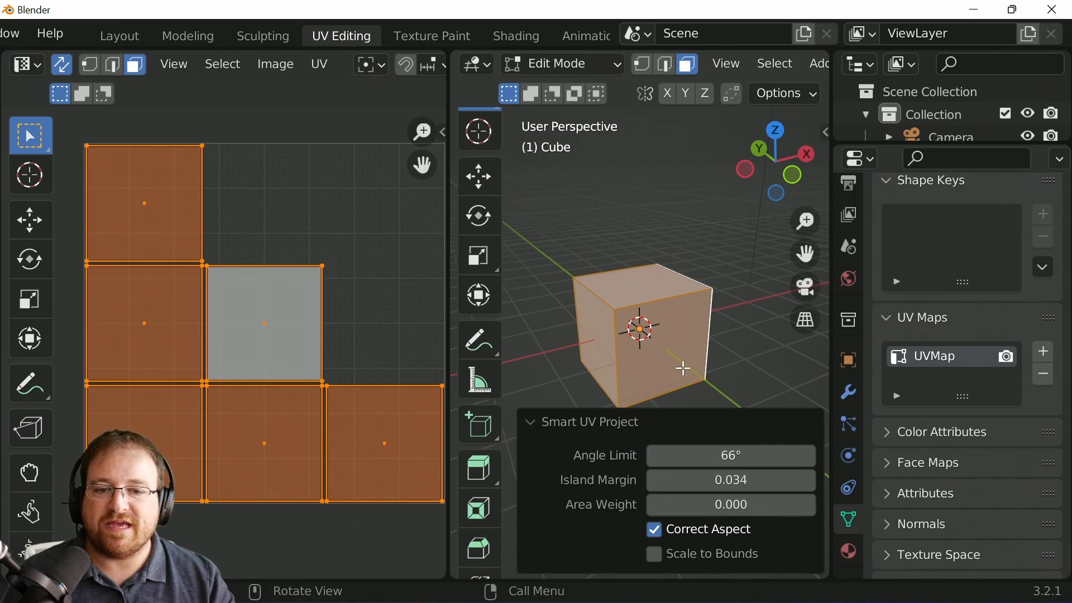
{"action": "middle_click_drag", "start_coordinate": [578, 335], "coordinate": [593, 300]}
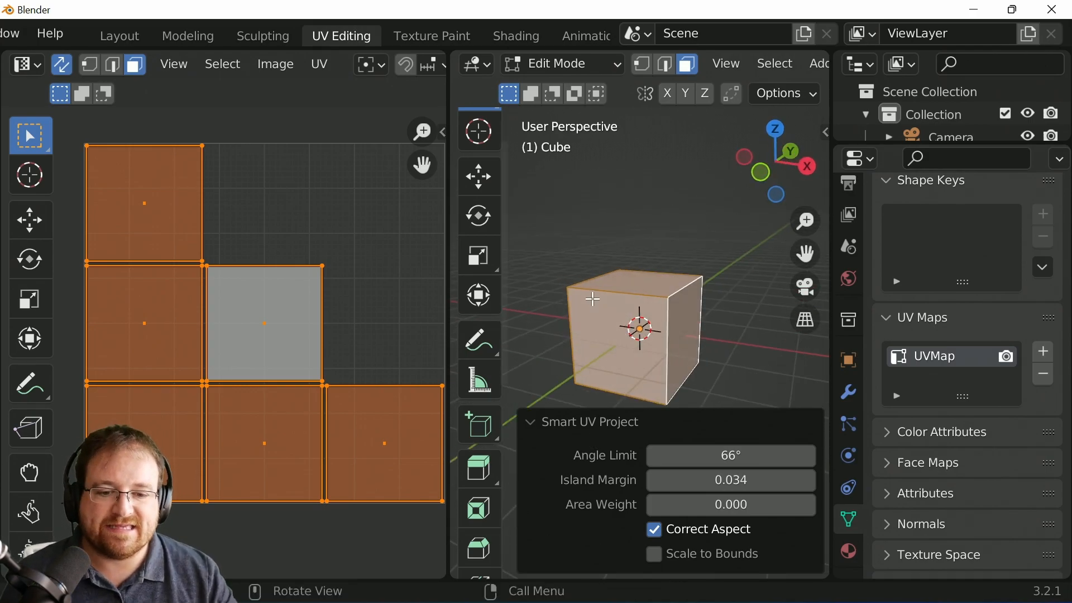
Step: Select the UV faces one at a time to see which cube face each one maps to
{"action": "left_click", "coordinate": [158, 212]}
{"action": "left_click", "coordinate": [240, 357]}
{"action": "left_click", "coordinate": [184, 441]}
{"action": "left_click", "coordinate": [279, 447]}
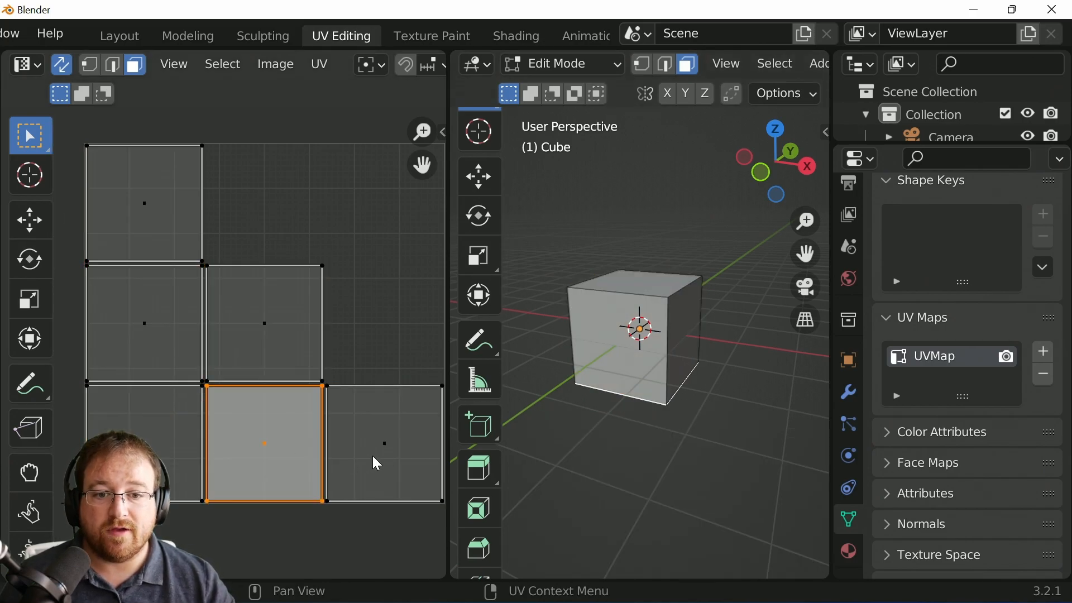
{"action": "left_click", "coordinate": [369, 464]}
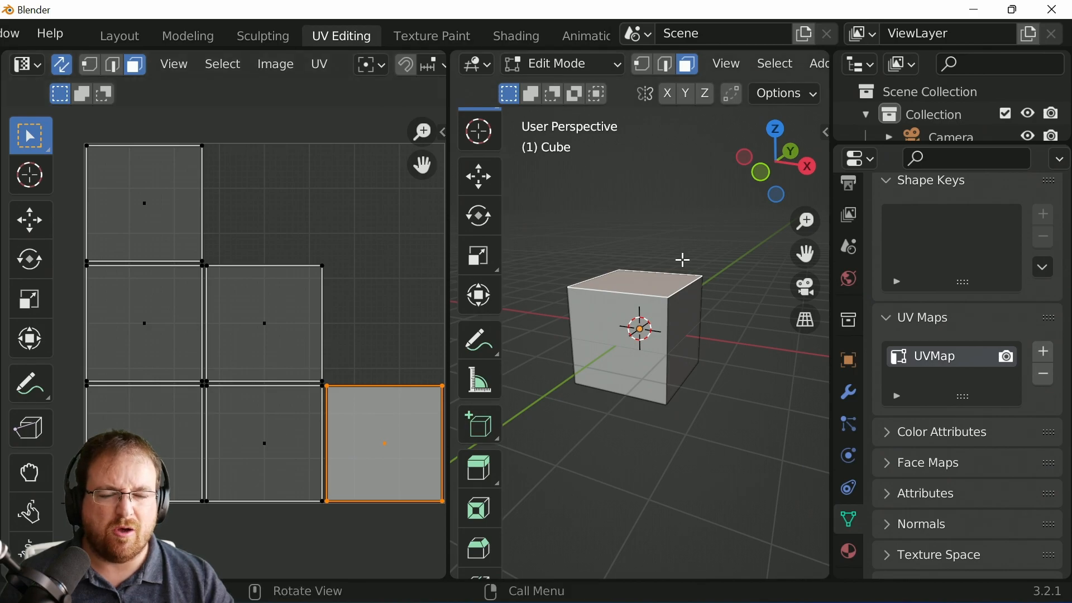
Step: Select the bottom-middle UV face and start moving it upward, cancelling the move
{"action": "left_click", "coordinate": [162, 215]}
{"action": "left_click", "coordinate": [248, 357]}
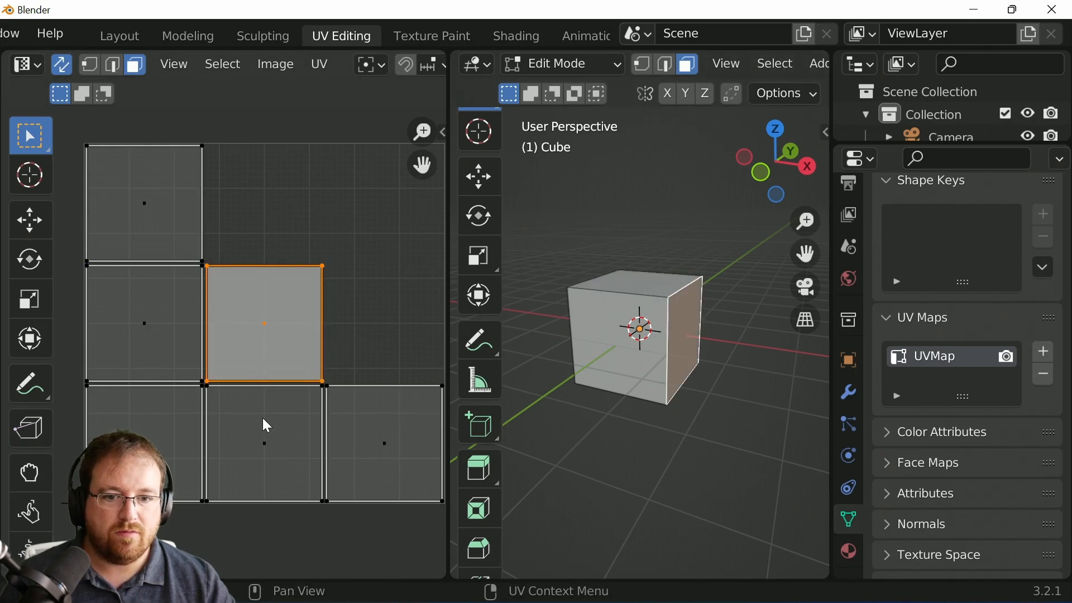
{"action": "left_click", "coordinate": [264, 403]}
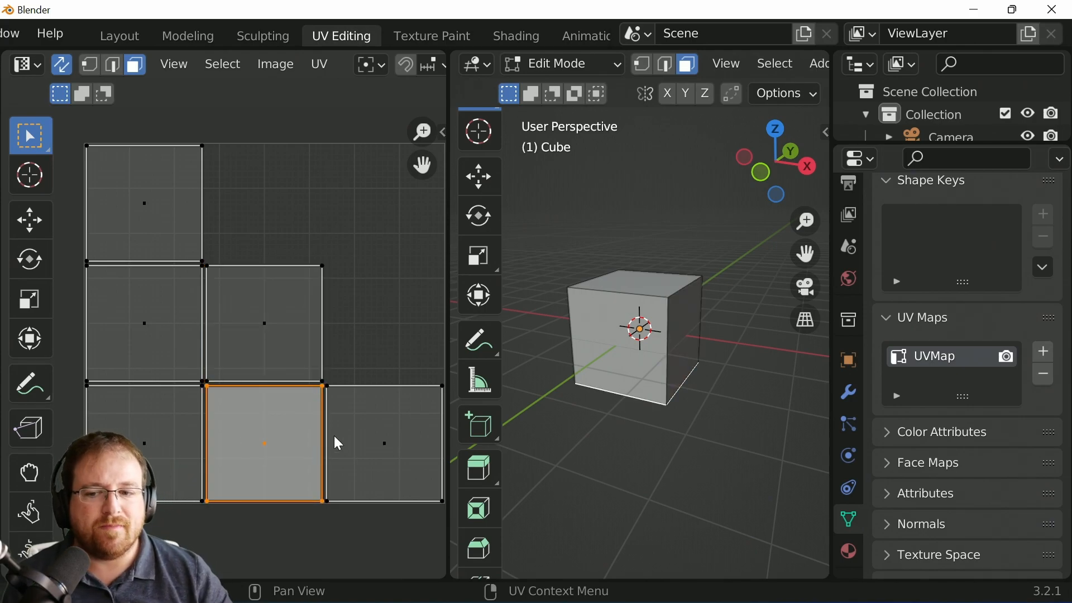
{"action": "key", "text": "g"}
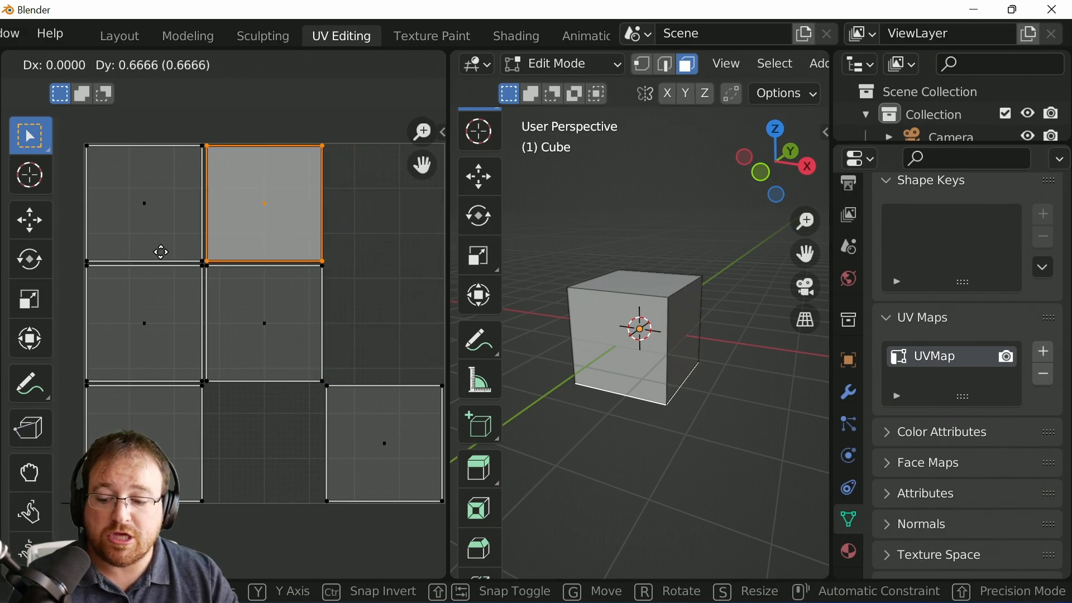
{"action": "key", "text": "Escape"}
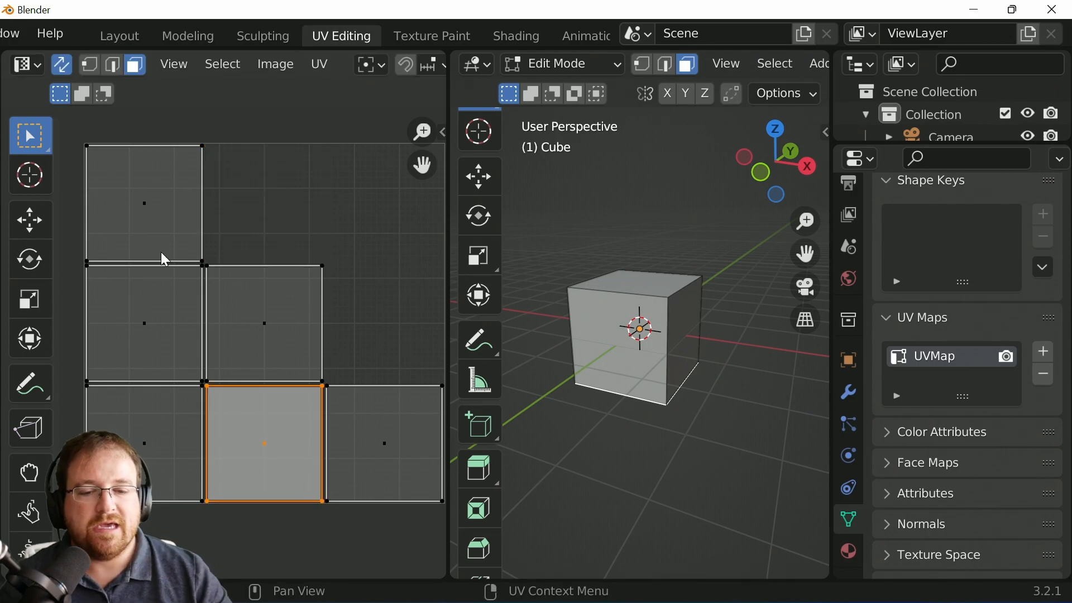